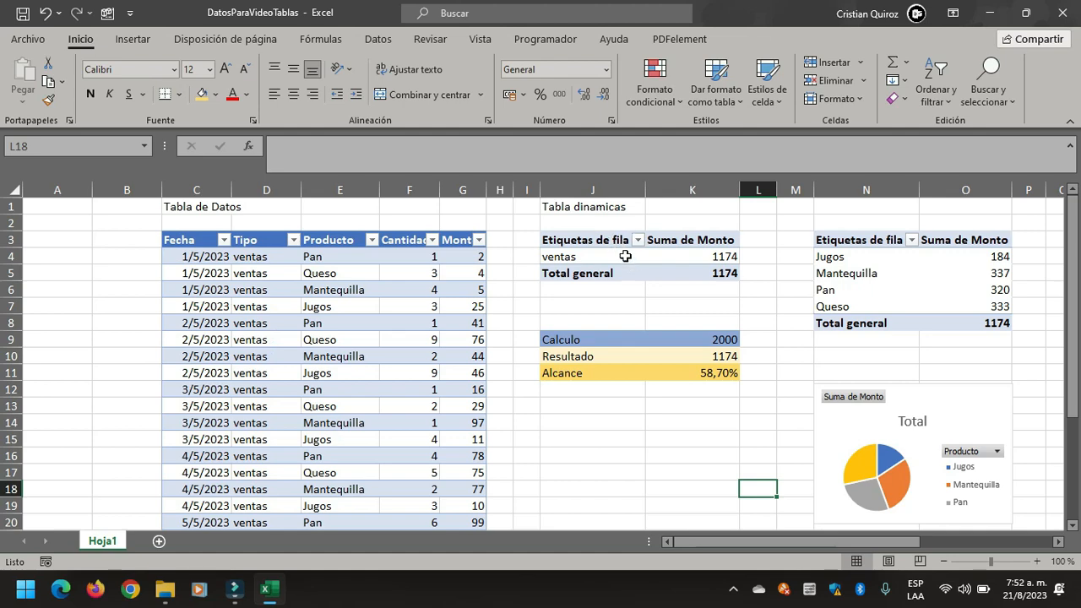
Examine the finished example's pivot tables, the Calculo, Resultado and Alcance block, and the pivot charts across the sheet.
drag(884, 540, 963, 539)
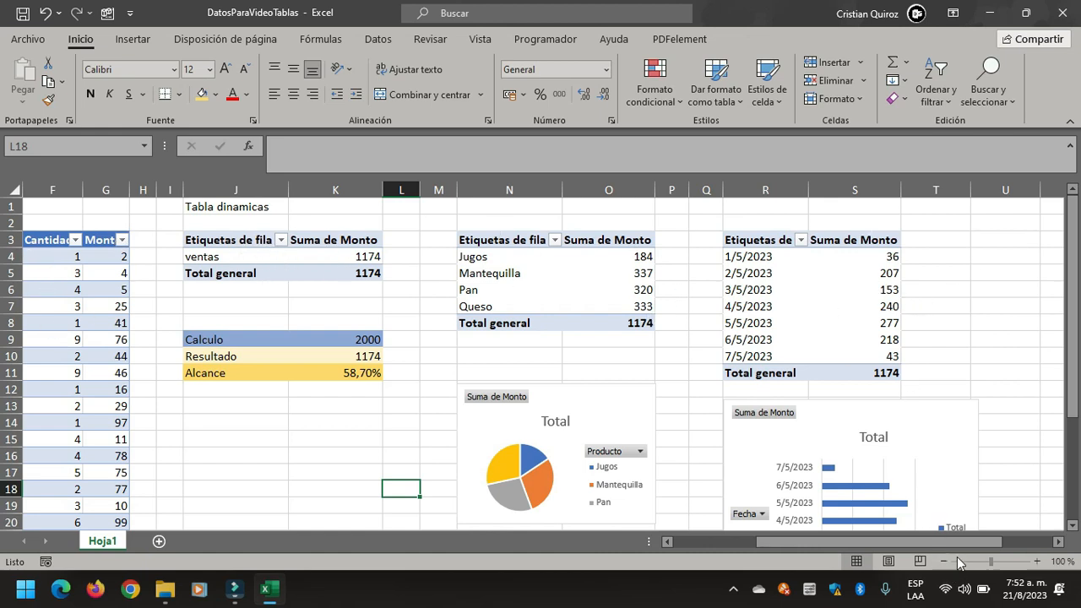
drag(963, 542, 573, 278)
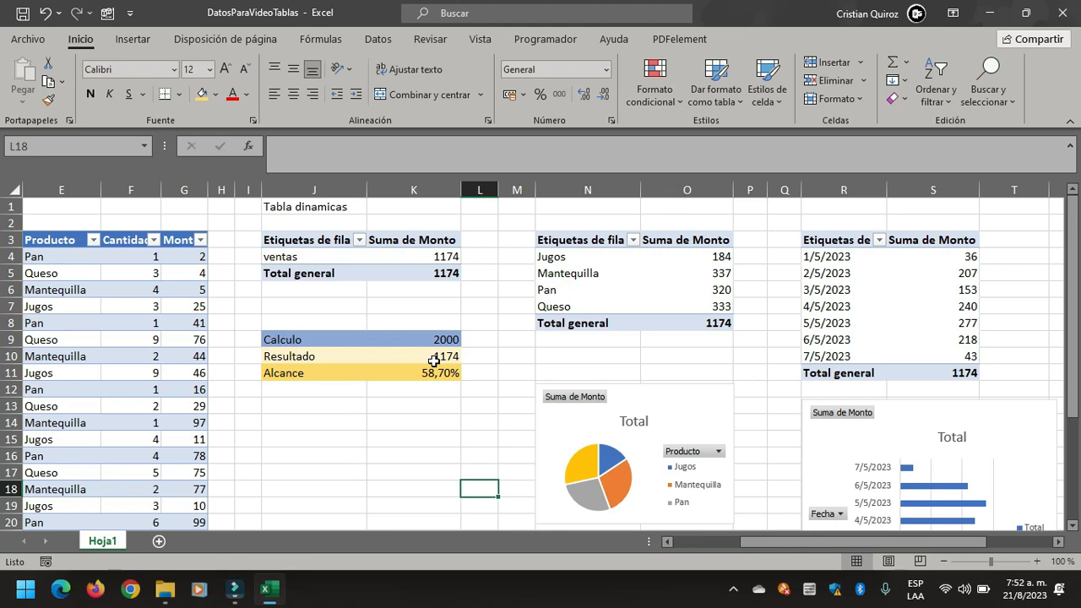
drag(801, 541, 731, 541)
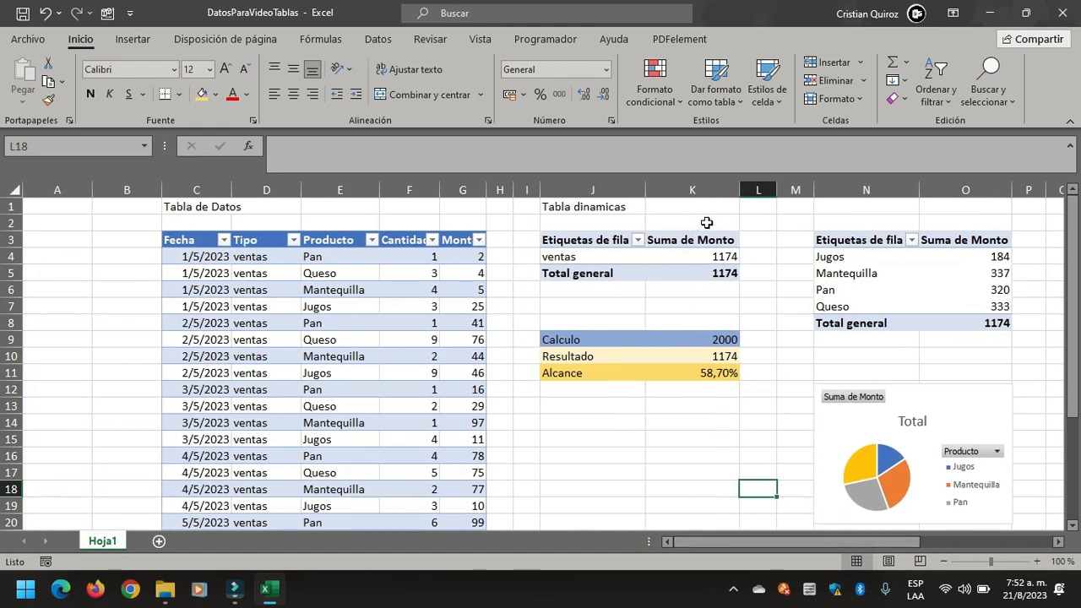
click(720, 375)
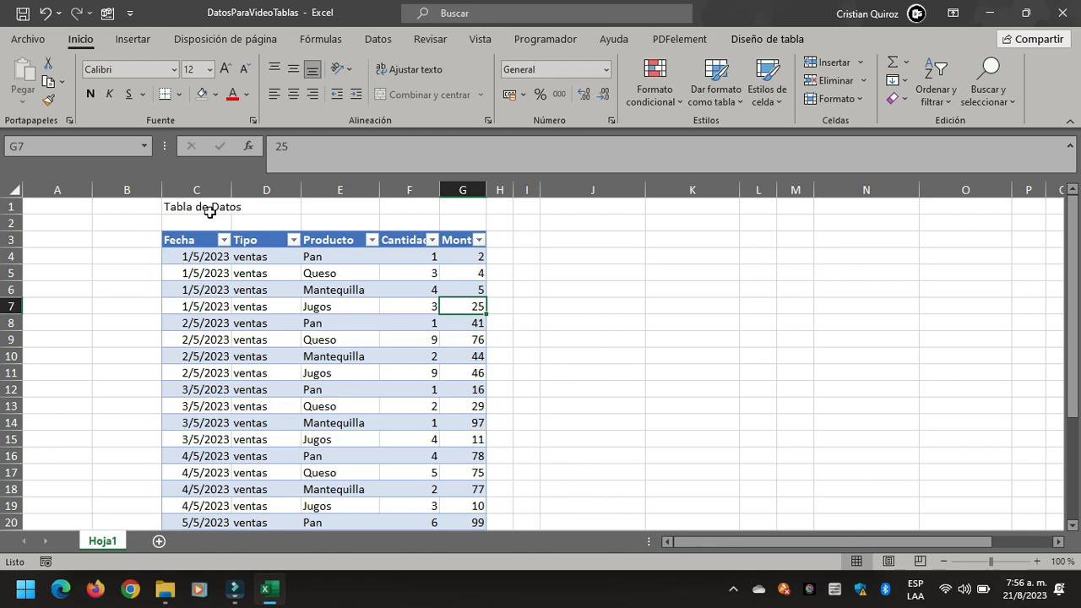
Examine the Tabla de Datos headers from Fecha to Monto and its rows down to the last record.
click(197, 257)
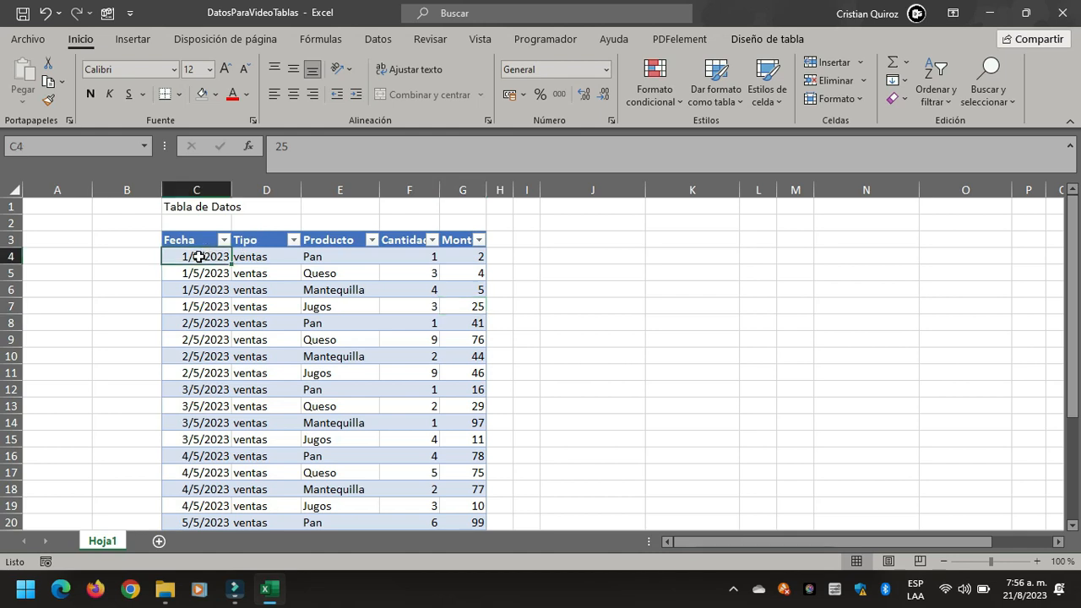
key(Up)
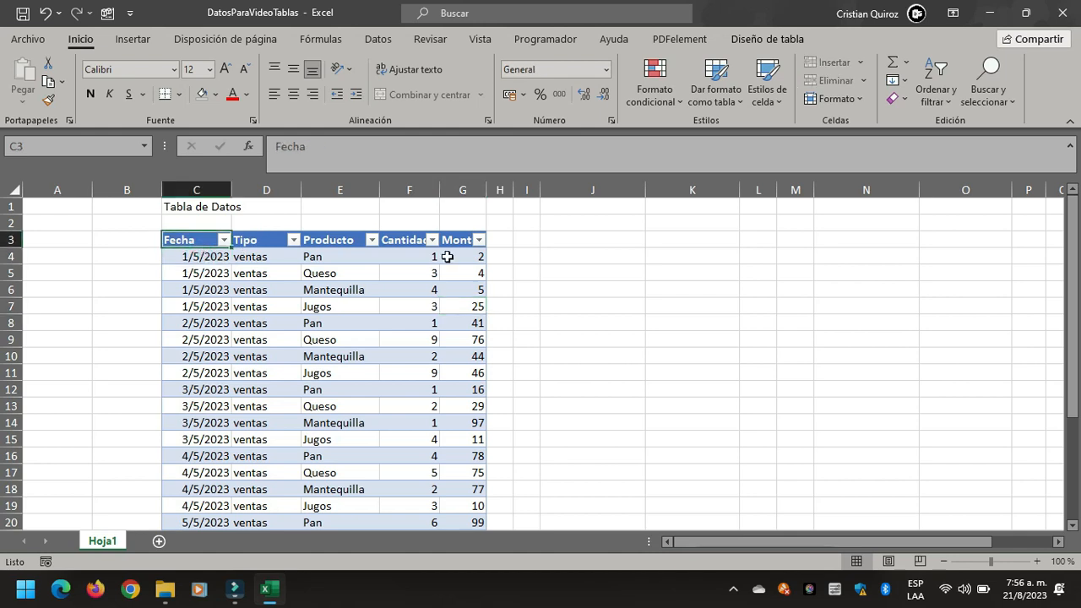
key(Right)
key(Right)
key(Right)
key(Right)
key(Left)
key(Left)
key(Left)
key(Left)
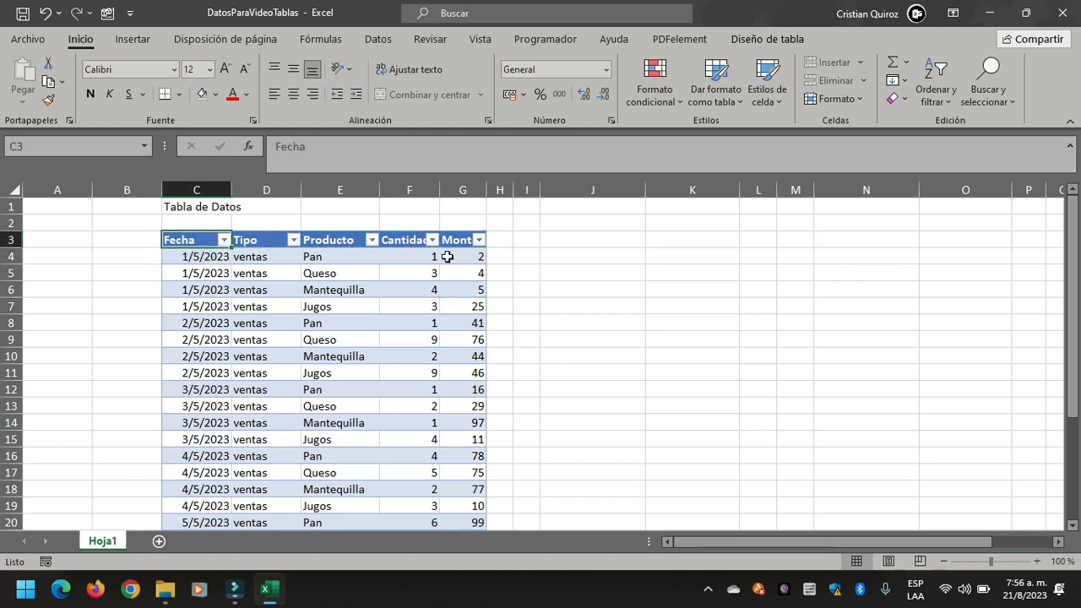
key(ctrl+Down)
key(ctrl+Up)
scroll(382, 356, down, 2)
scroll(382, 356, down, 4)
scroll(381, 349, up, 6)
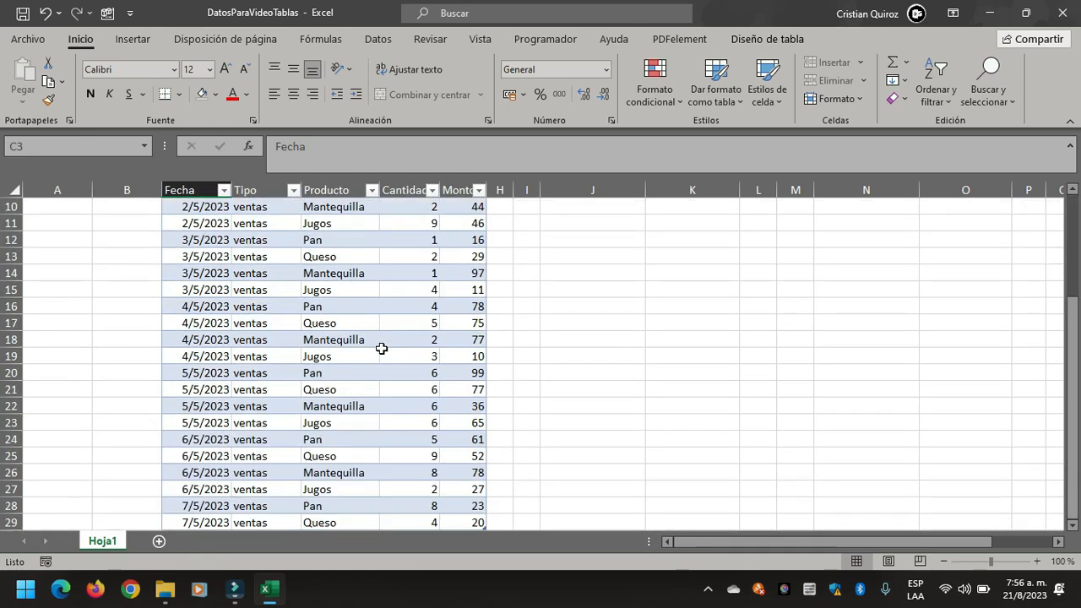
click(305, 261)
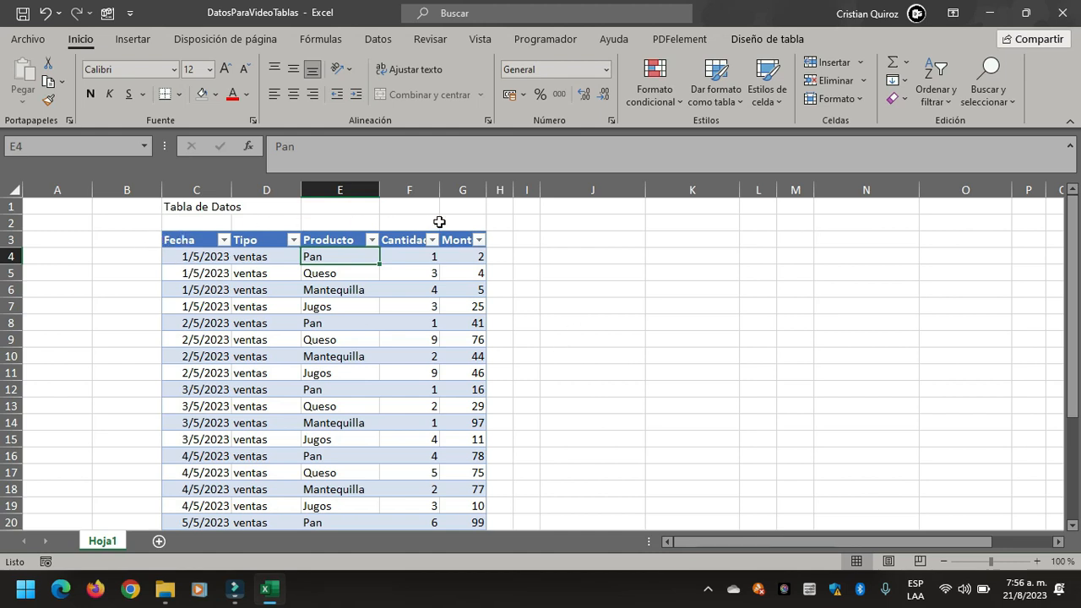
Insert a pivot table based on TablaMovimientos in the existing worksheet, located at cell N3 of Hoja1.
click(205, 258)
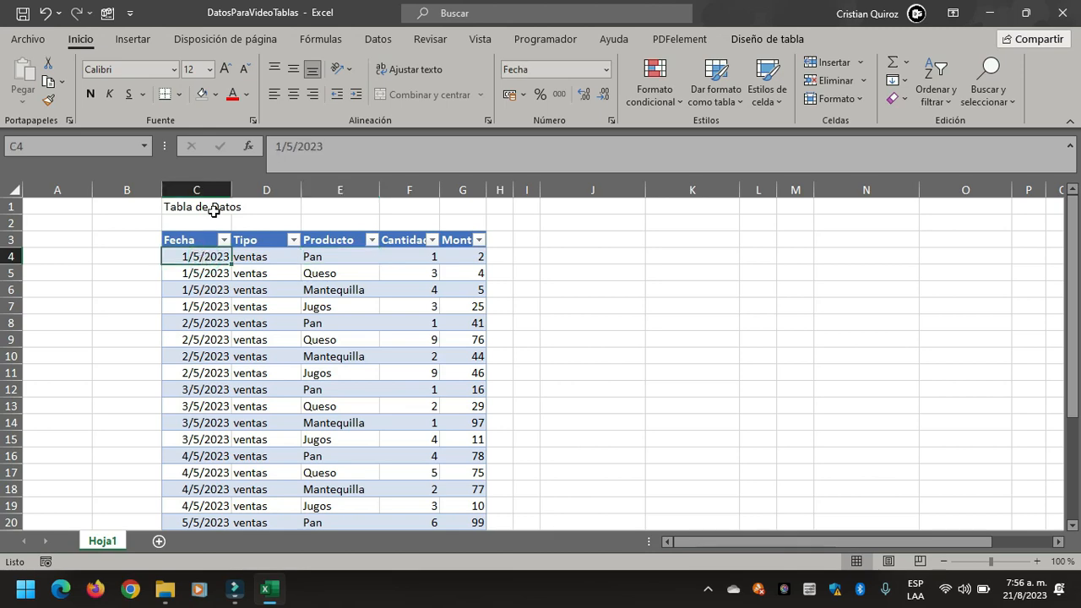
click(152, 38)
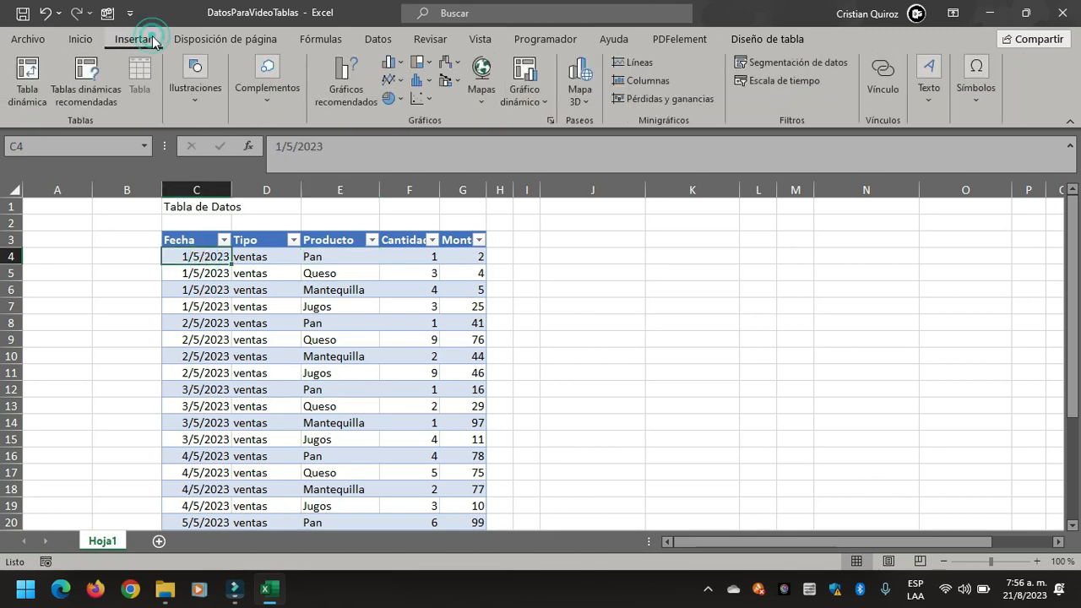
click(27, 78)
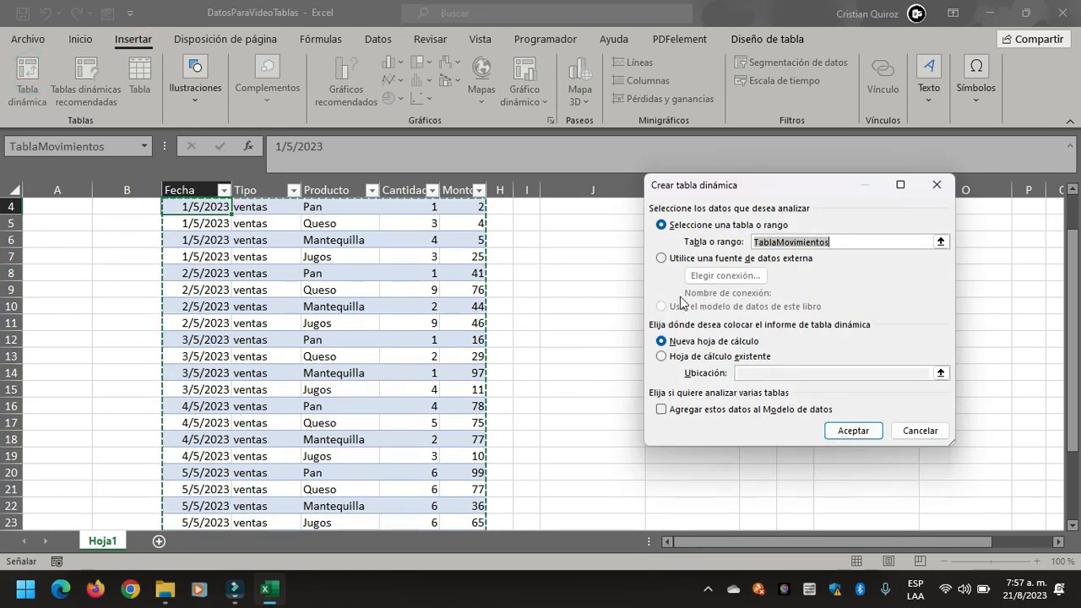
drag(796, 190, 773, 304)
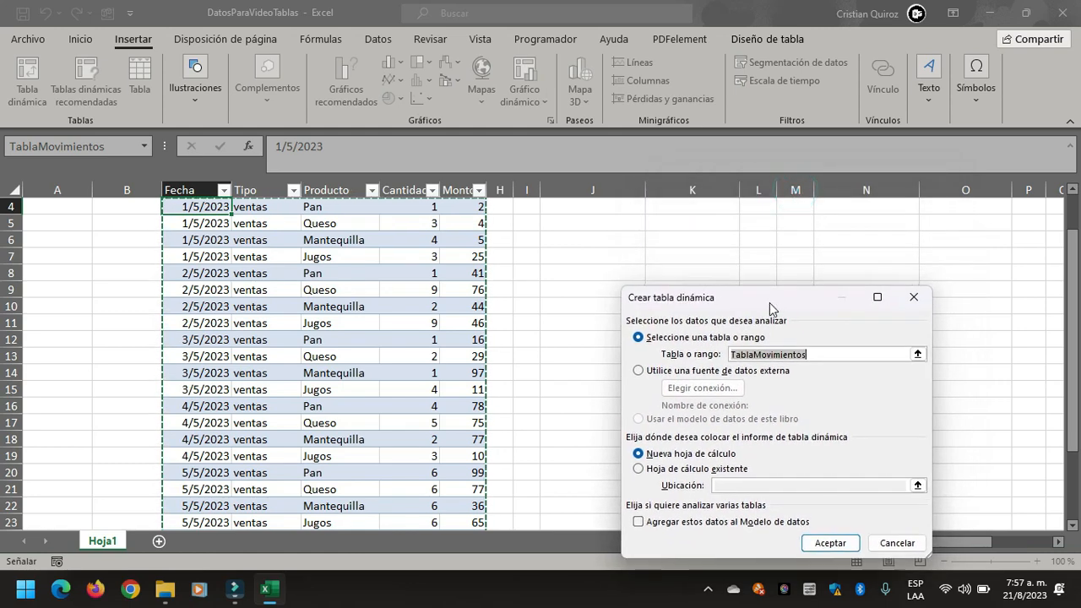
click(640, 469)
drag(1071, 401, 1071, 382)
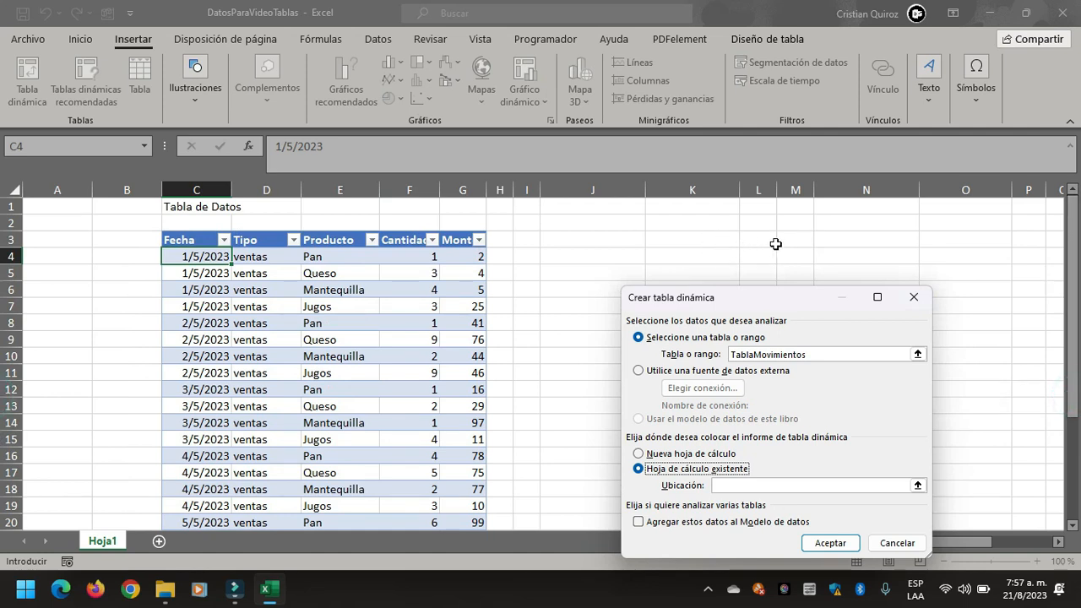
click(832, 241)
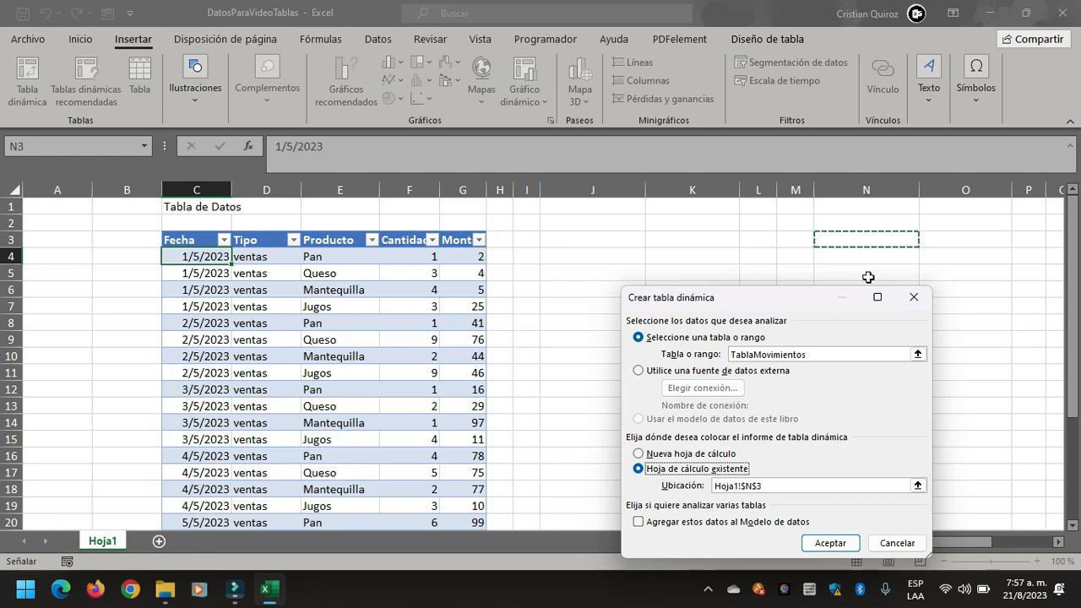
click(808, 538)
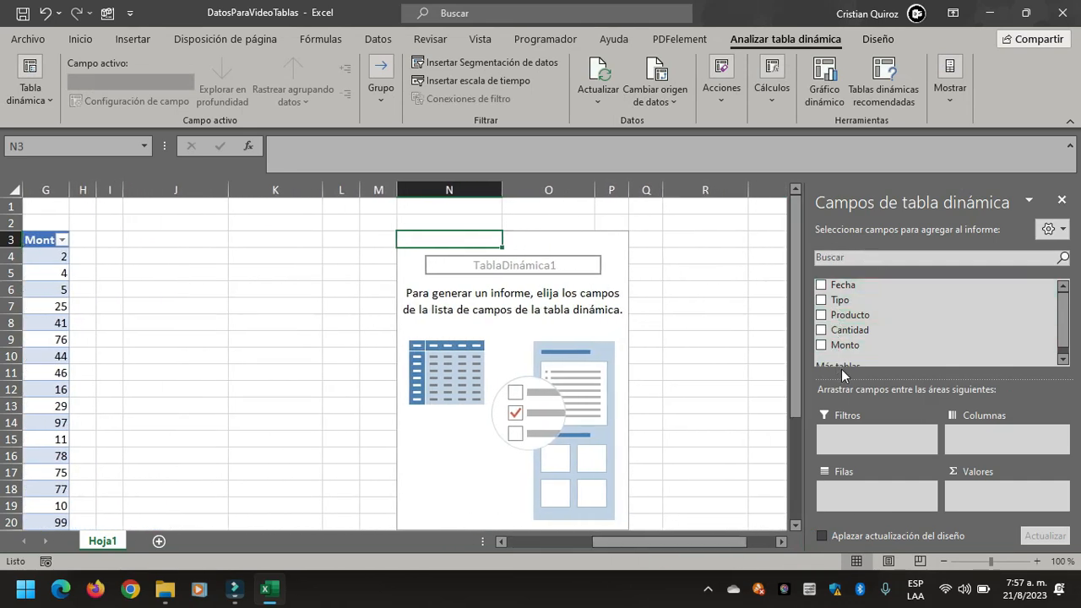
Build the pivot table at N3 with the sum of Monto as values and Tipo as rows.
drag(842, 345, 977, 500)
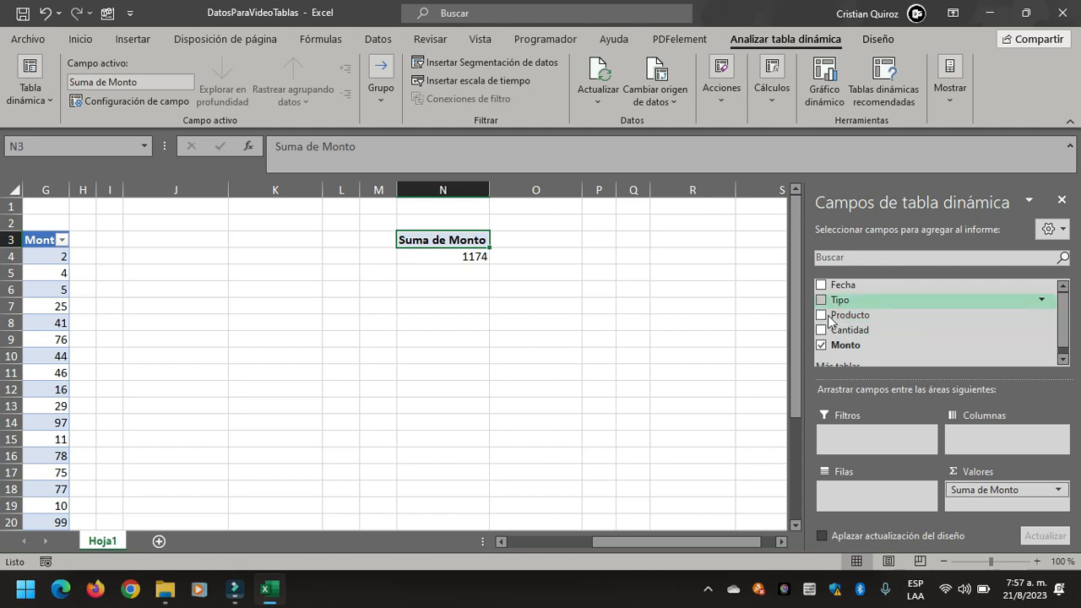
drag(826, 321, 748, 427)
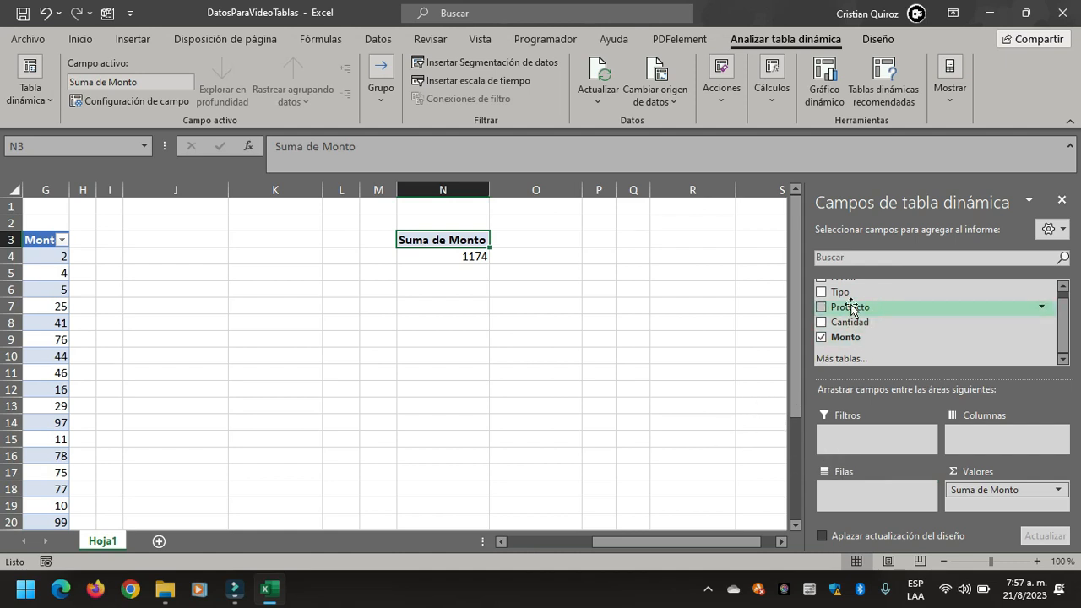
drag(822, 311, 864, 495)
click(561, 306)
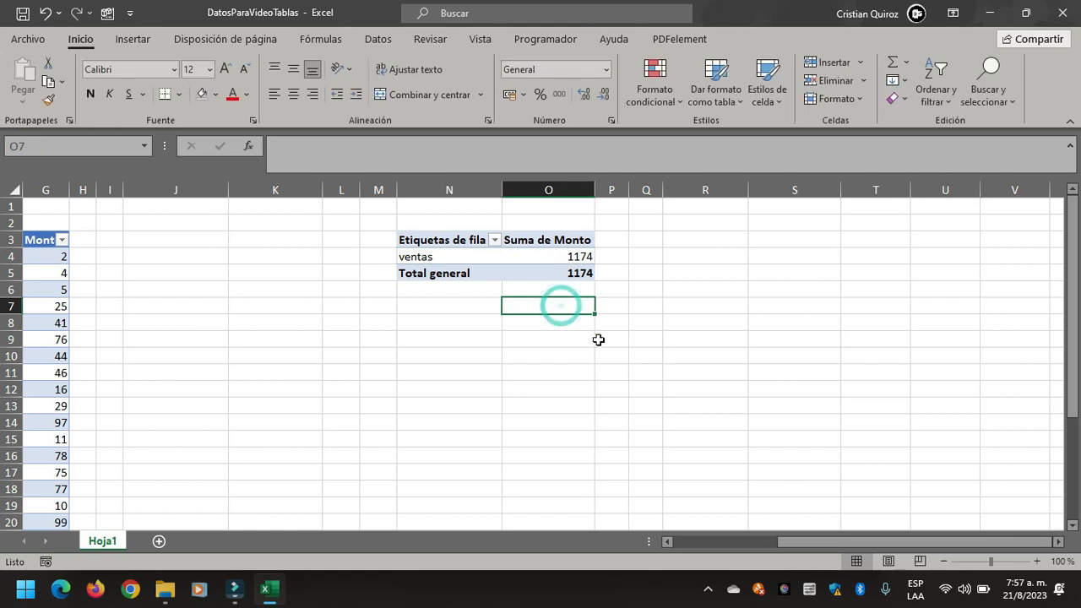
Narrow the empty columns J and K between the data table and the first pivot table.
drag(865, 540, 798, 547)
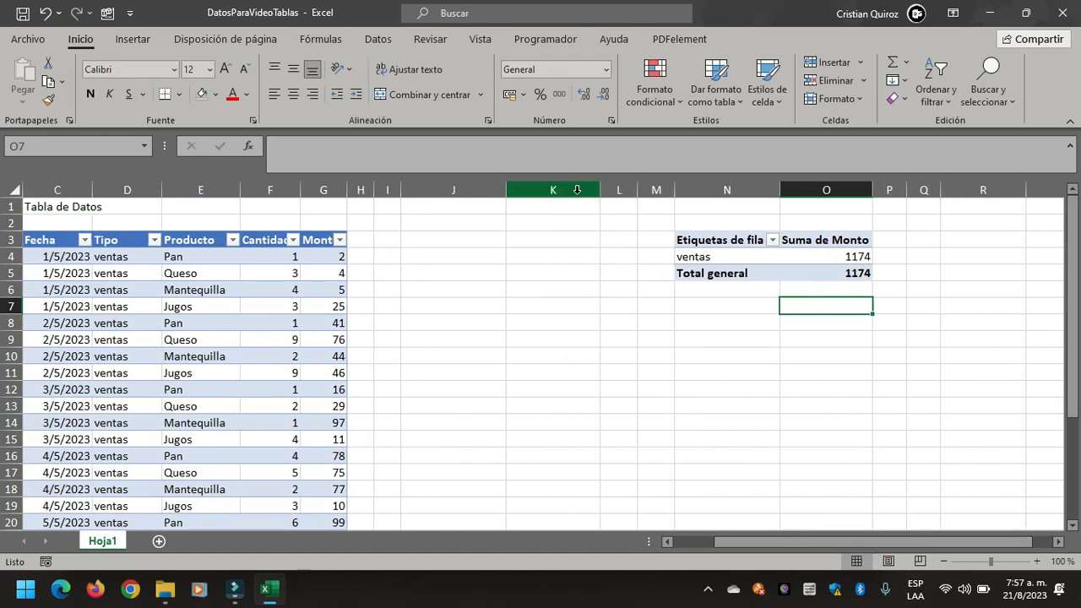
drag(600, 190, 580, 190)
drag(510, 191, 482, 190)
drag(554, 190, 541, 190)
click(673, 248)
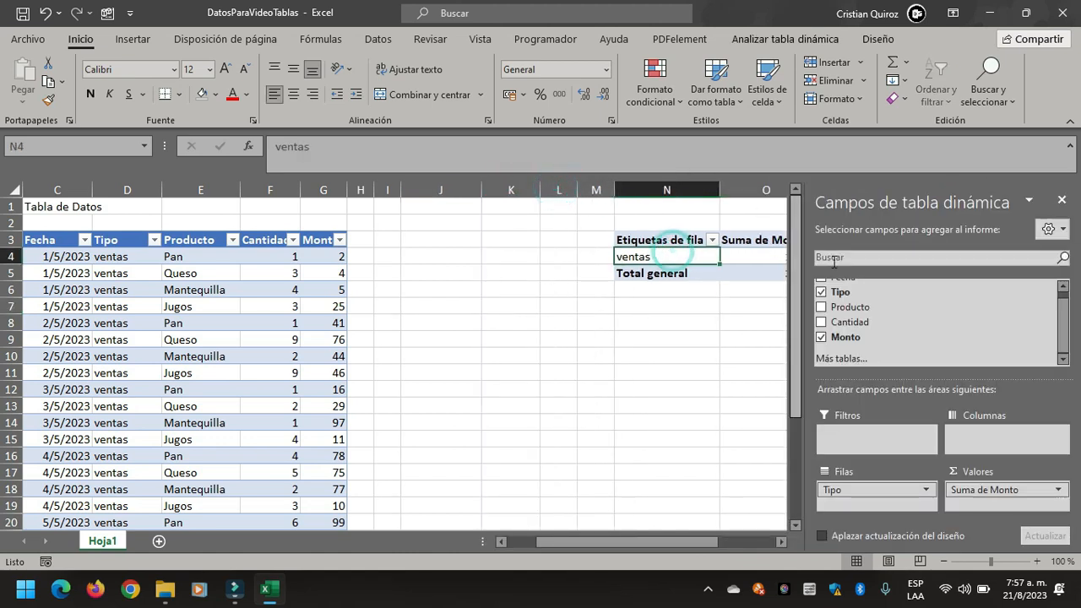
Insert a second pivot table at cell S3 of Hoja1, using the whole TablaMovimientos data table as its source.
drag(703, 541, 777, 547)
click(740, 245)
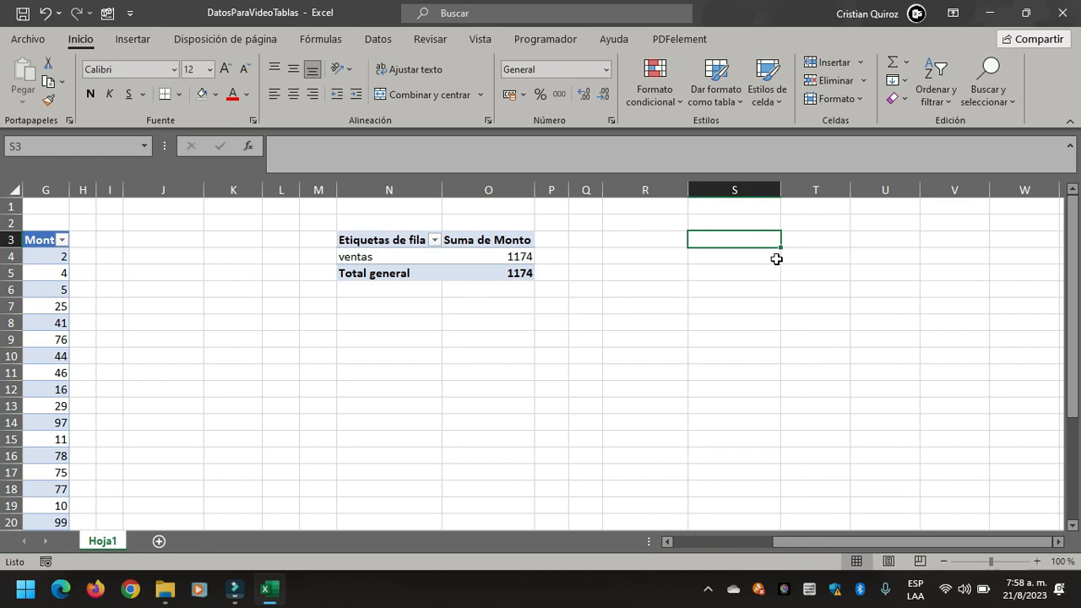
click(151, 40)
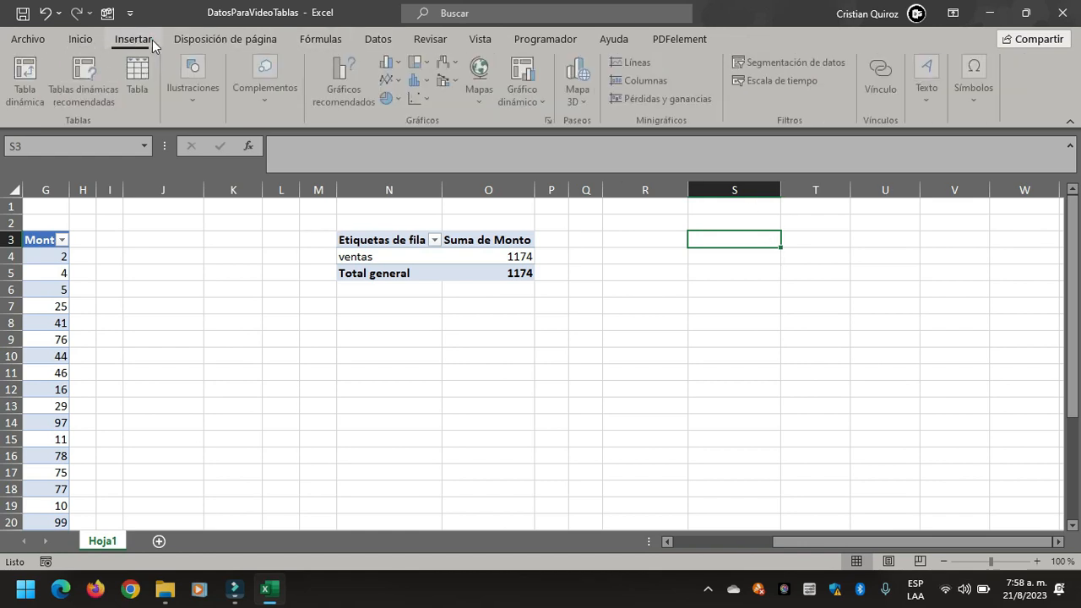
click(26, 76)
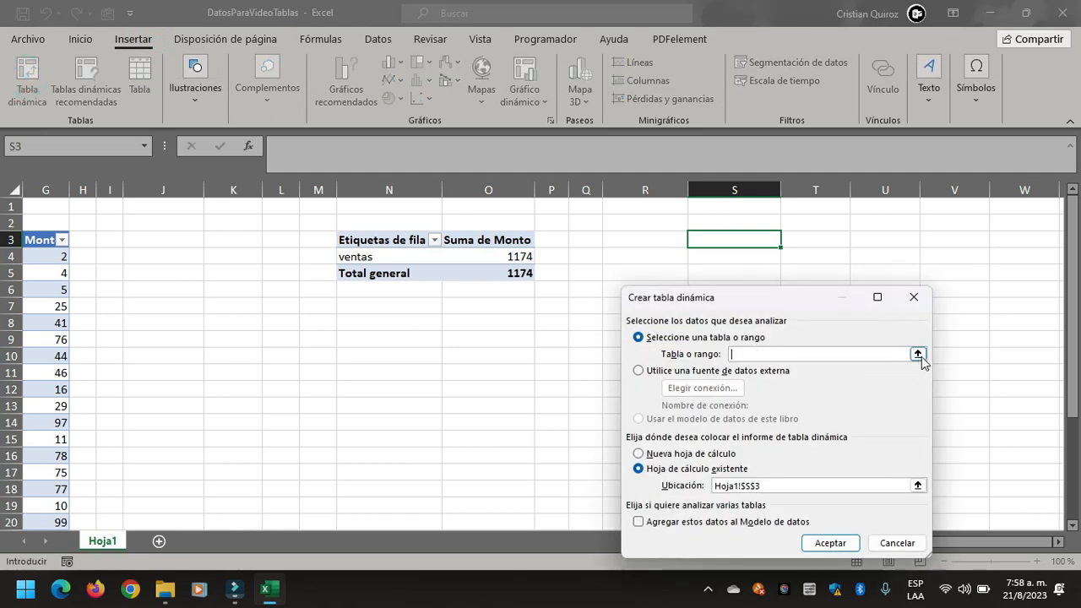
click(918, 354)
drag(803, 541, 668, 545)
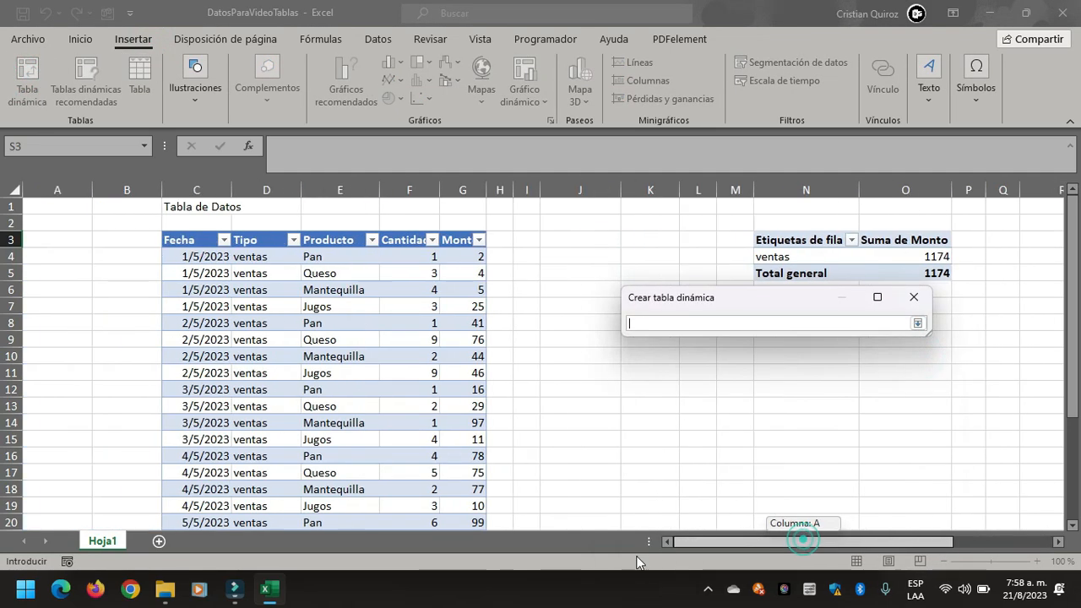
click(216, 256)
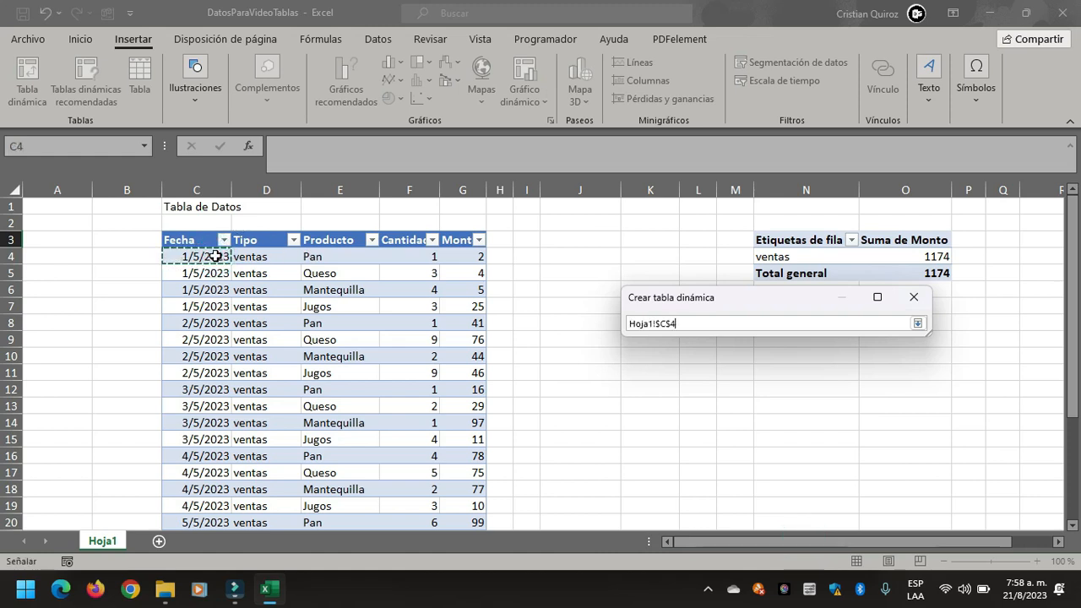
key(Up)
key(ctrl+shift+Right)
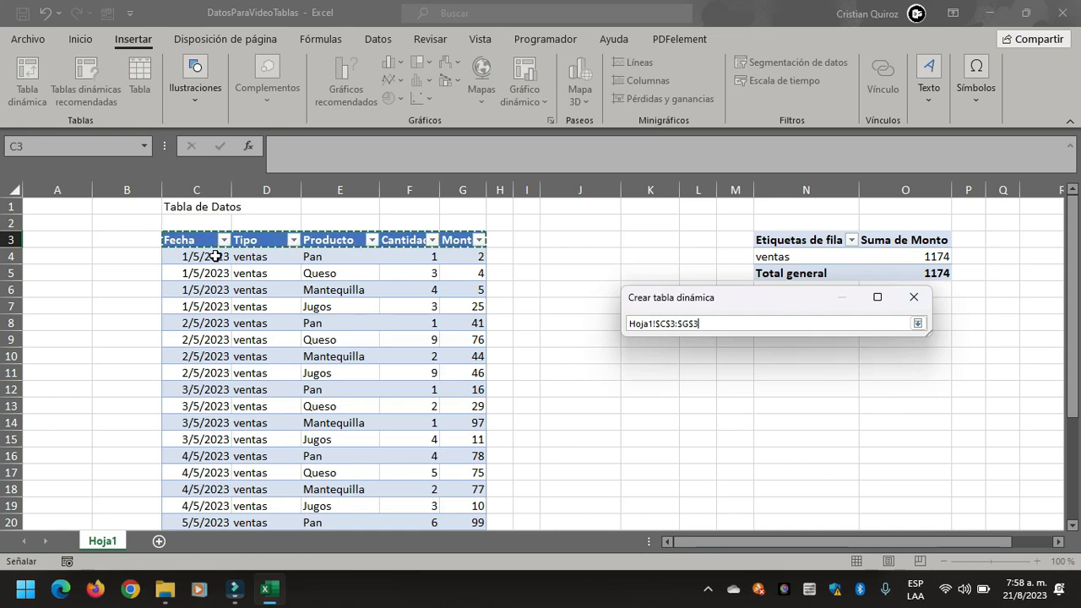
key(ctrl+shift+Down)
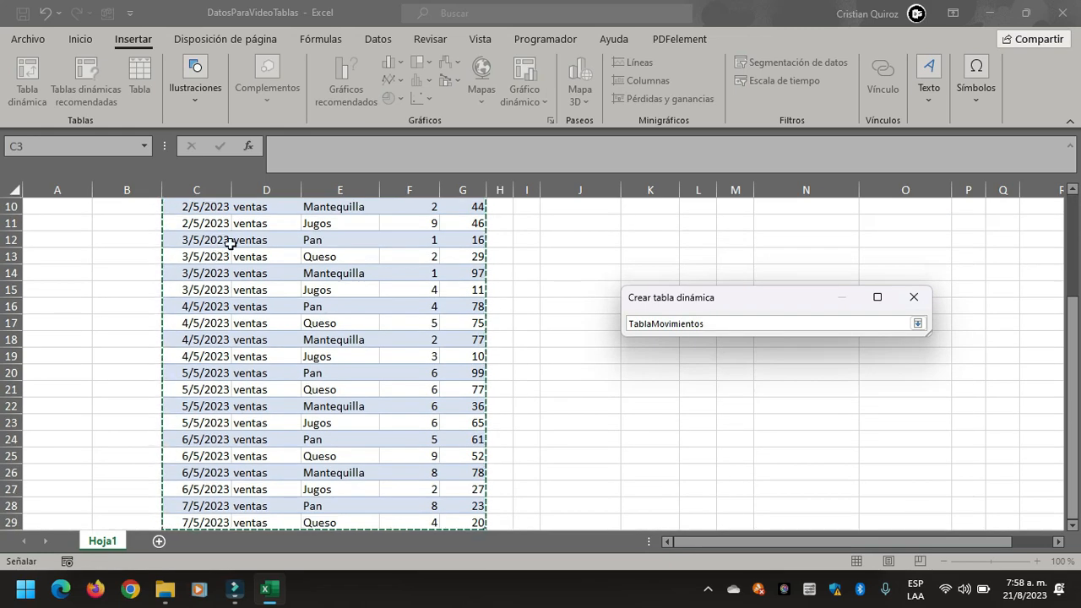
click(918, 322)
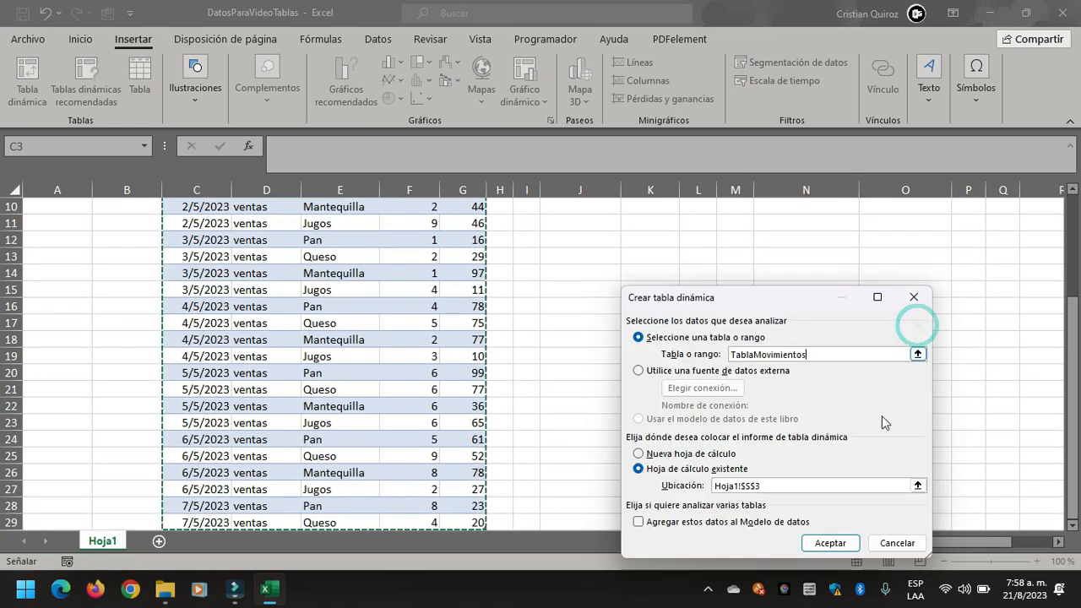
click(828, 543)
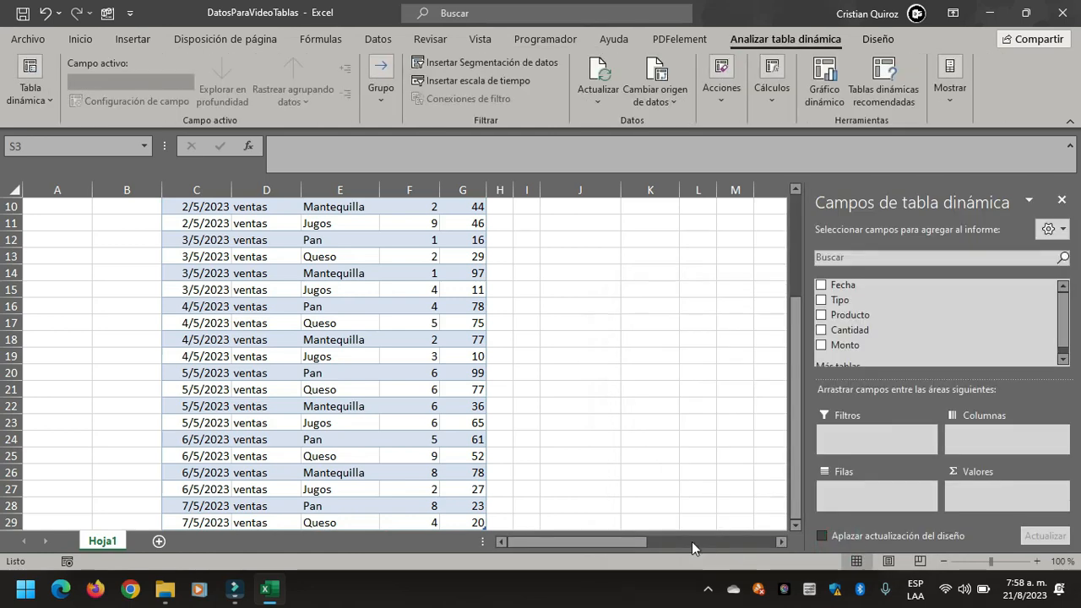
Build the pivot table at S3 with the sum of Monto as values and Producto as rows.
drag(620, 541, 750, 565)
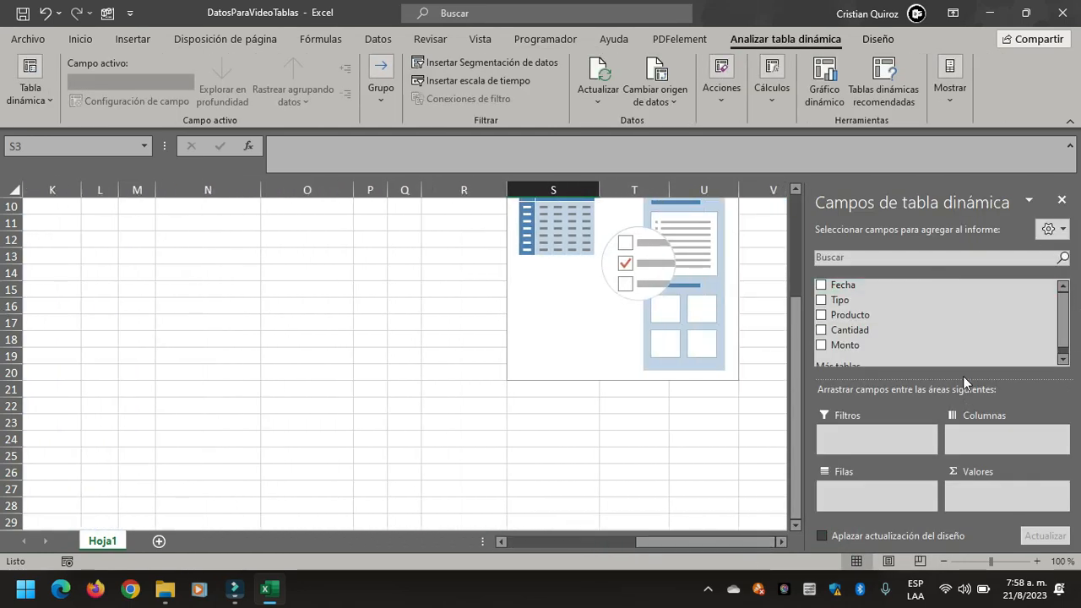
drag(825, 346, 1005, 494)
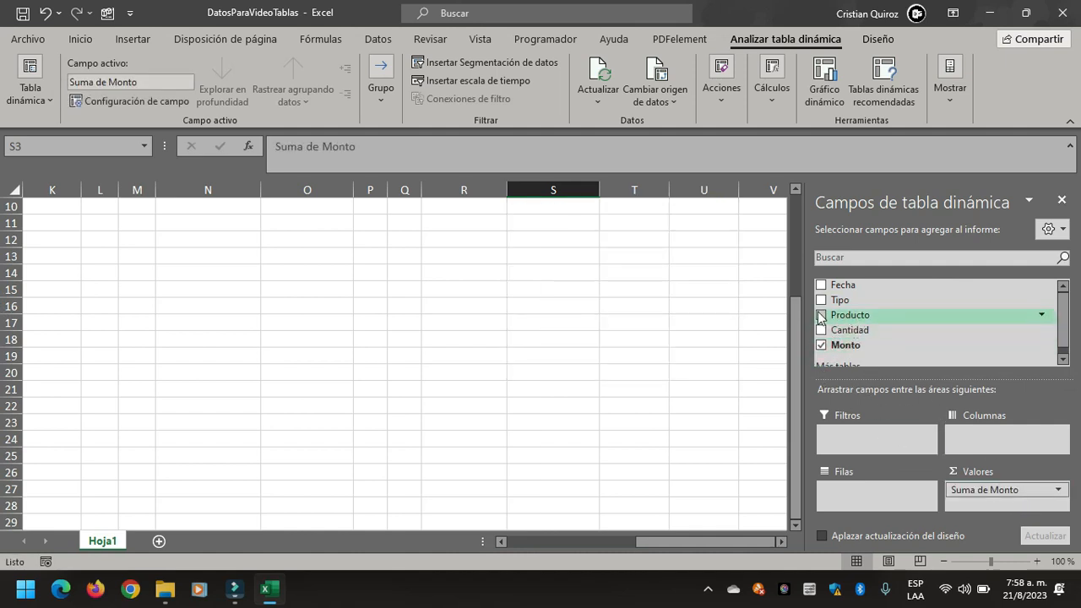
drag(818, 317, 869, 503)
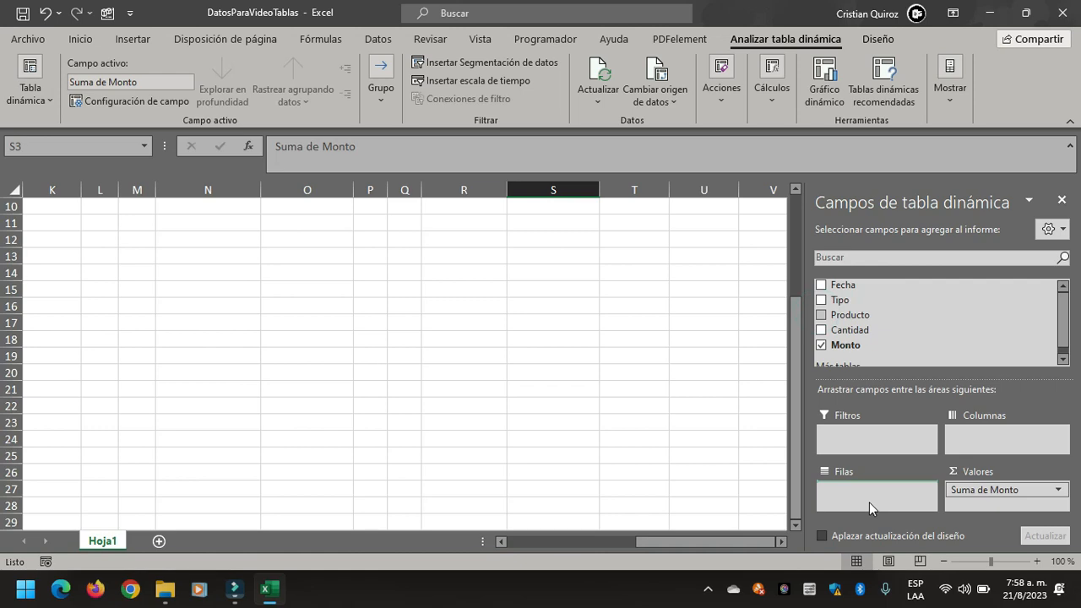
click(618, 376)
Look over the data table and both pivot tables, moving along row 9 to the empty cell Y9.
drag(956, 543, 802, 542)
scroll(837, 422, up, 3)
click(906, 338)
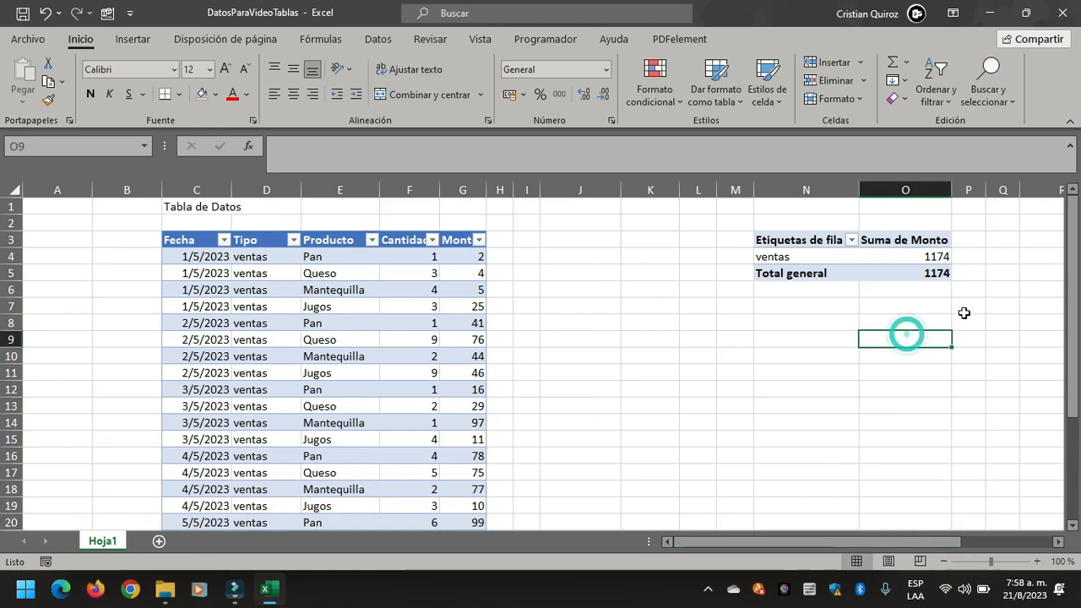
key(Right)
key(Right)
key(Right)
key(Right)
key(Right)
key(Right)
key(Right)
key(Right)
key(Right)
key(Right)
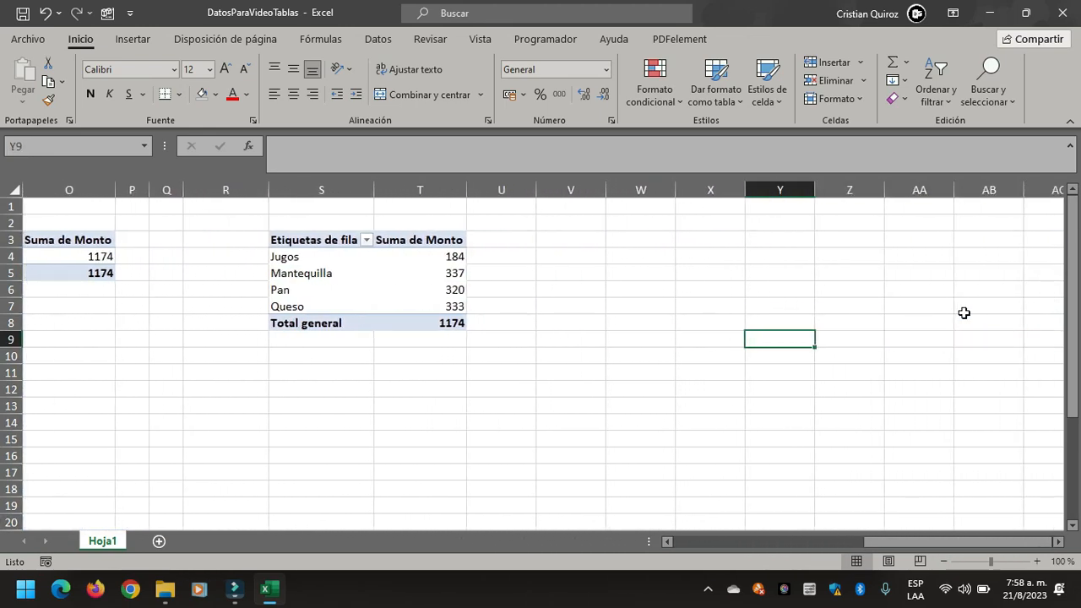
Insert a third pivot table at cell W3 of Hoja1, using the whole TablaMovimientos data table as its source.
key(Left)
key(Up)
key(Up)
key(Up)
click(133, 39)
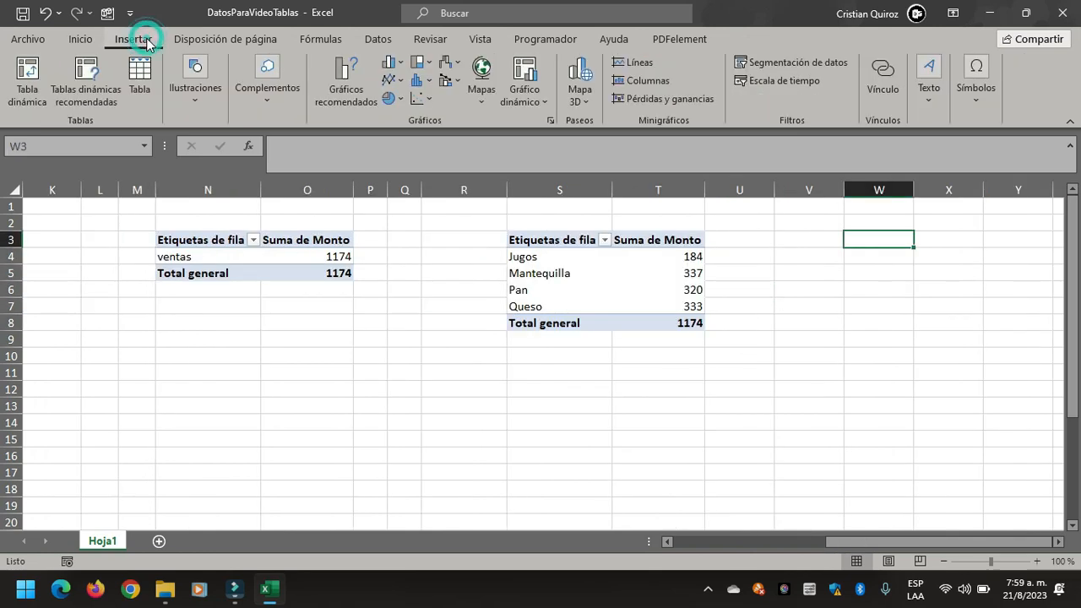
click(881, 315)
click(869, 239)
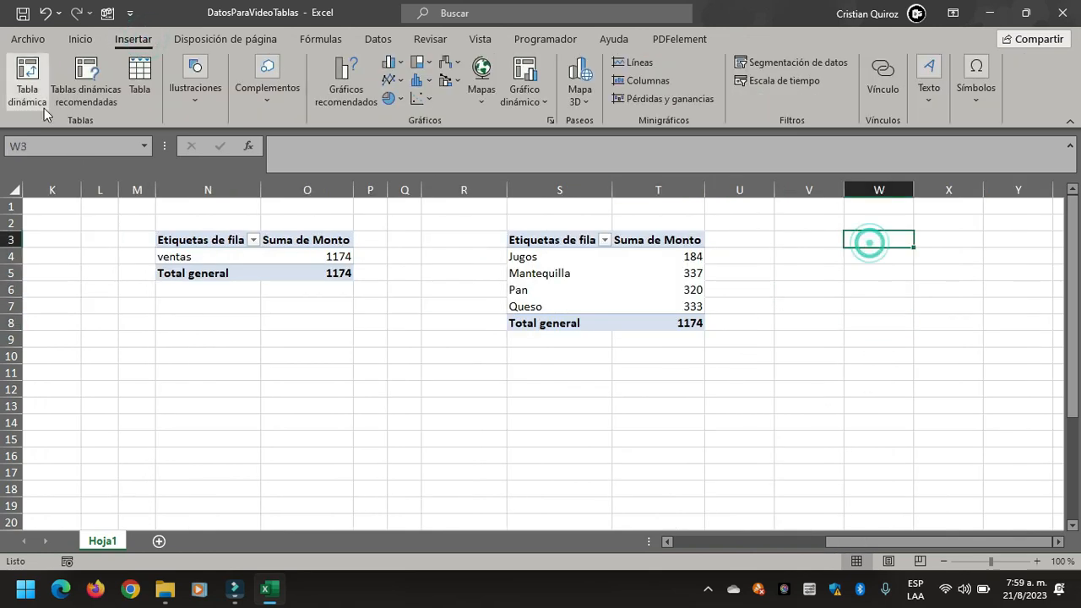
click(27, 76)
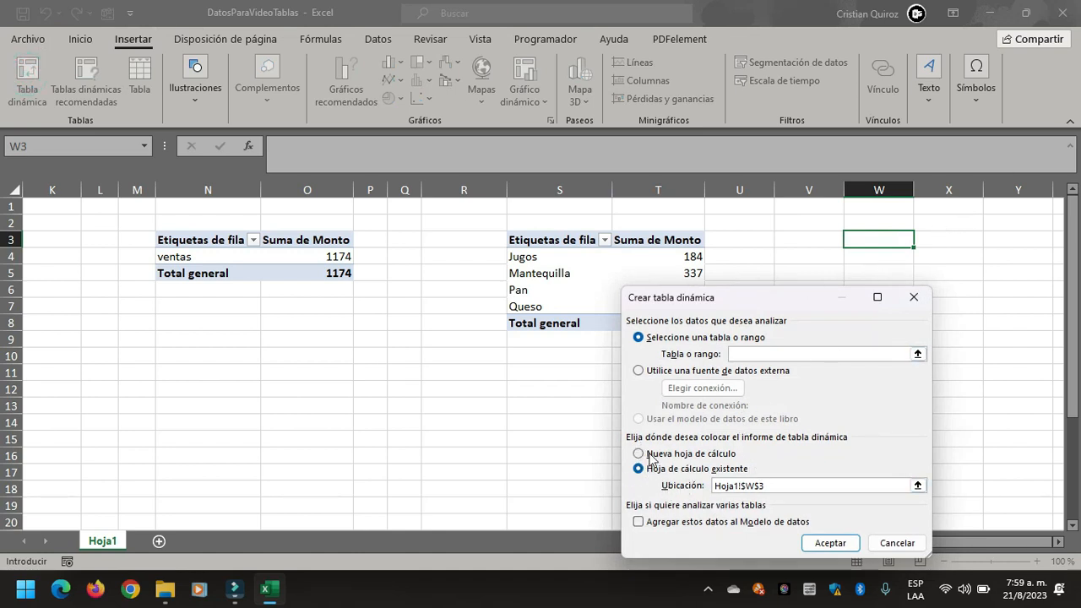
click(918, 354)
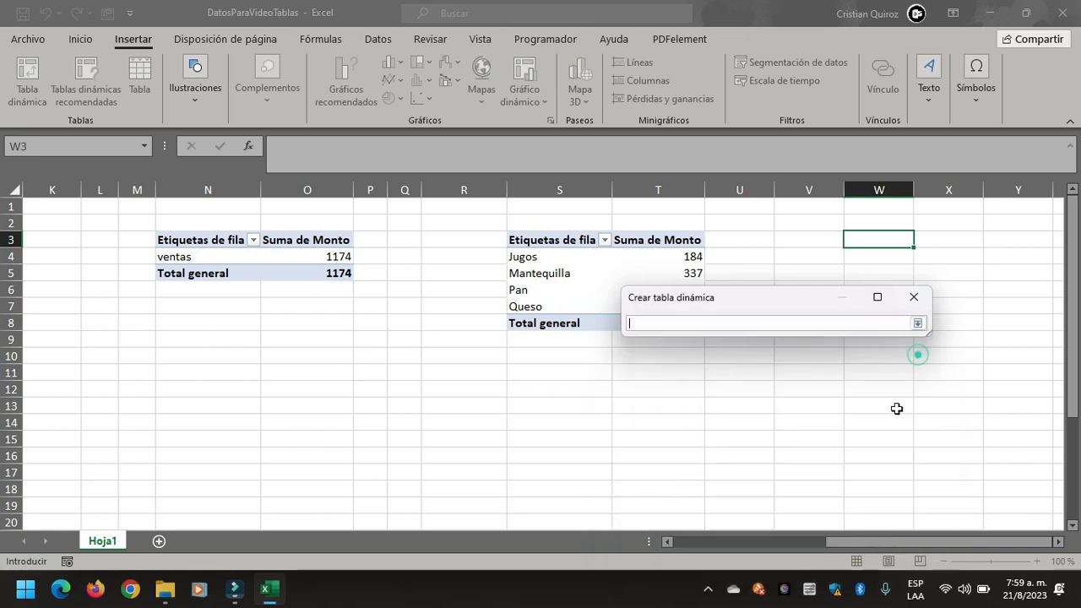
drag(880, 544, 716, 542)
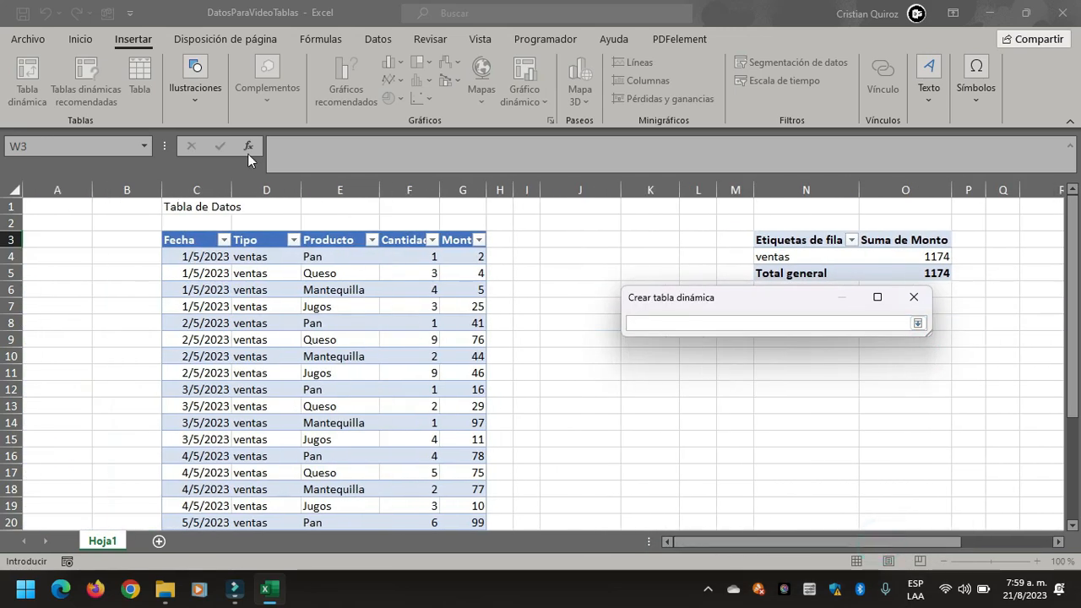
click(197, 244)
drag(196, 244, 473, 242)
key(ctrl+shift+Down)
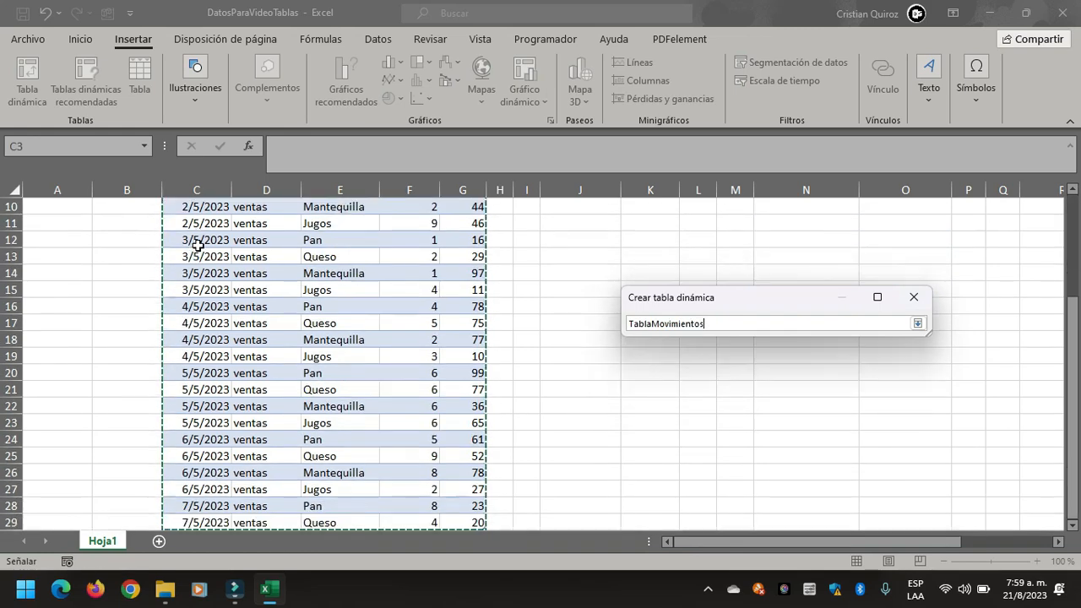
click(917, 324)
click(844, 540)
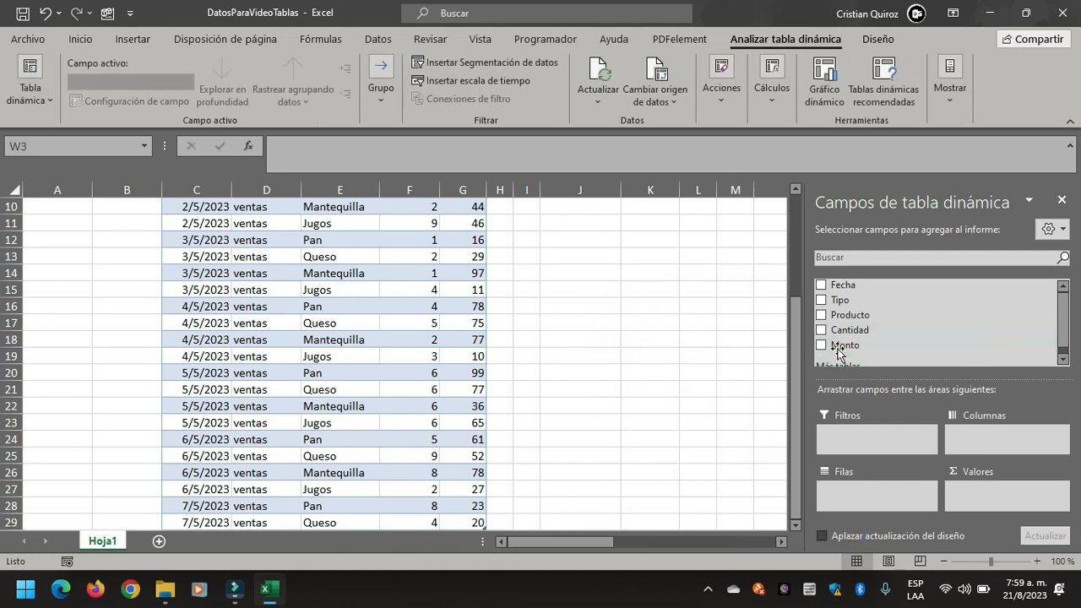
Build the pivot table at W3 with the sum of Monto as values and Fecha as rows, and close its field list.
drag(832, 350, 1009, 500)
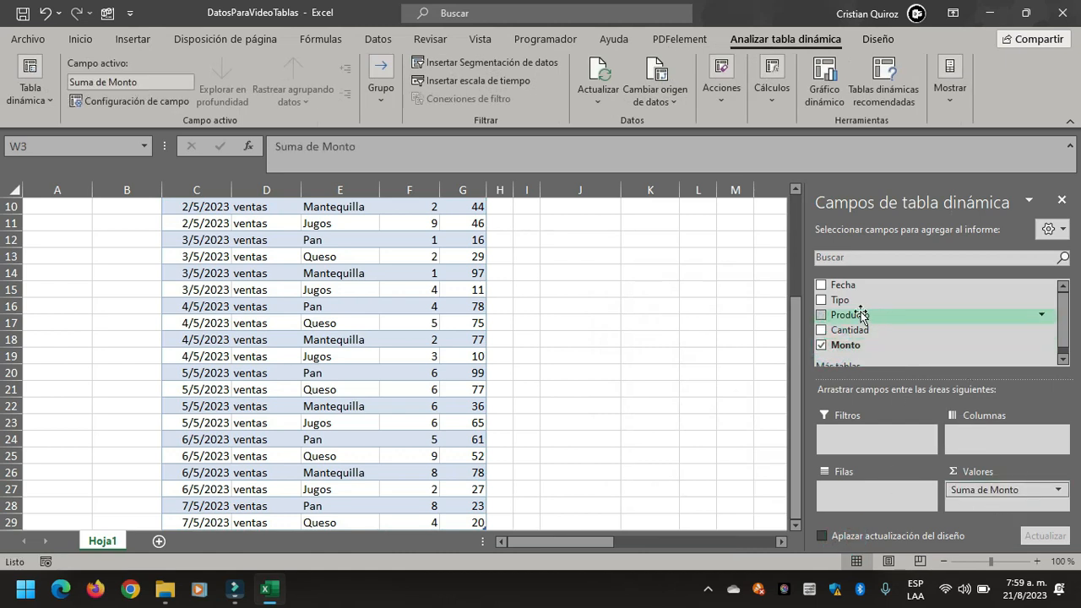
drag(826, 286, 870, 493)
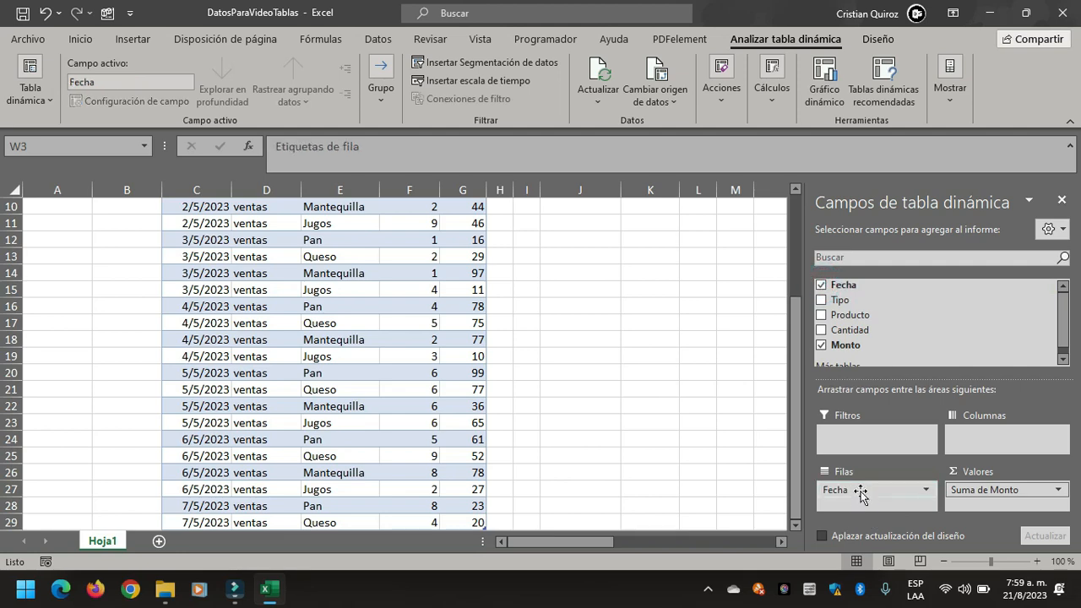
click(1062, 205)
drag(742, 542, 1073, 411)
click(769, 287)
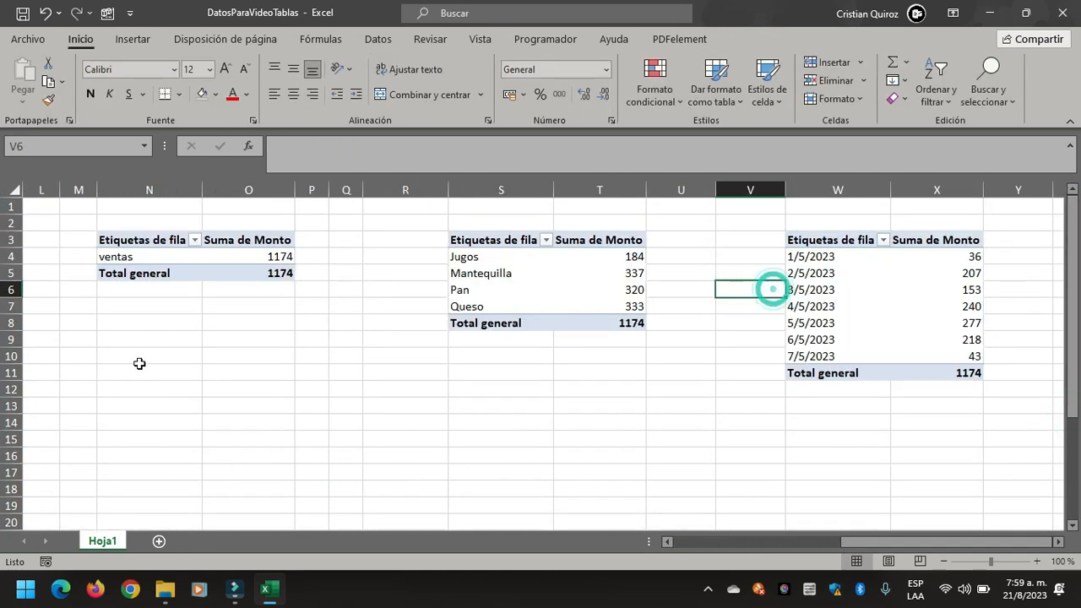
Look over the pivot tables by type, product and date, moving through the empty cells around them.
key(Left)
key(Left)
key(Left)
key(Left)
key(Left)
key(Left)
key(Left)
key(Left)
key(Left)
key(Left)
key(Left)
key(Left)
key(Right)
key(Right)
key(Right)
key(Right)
key(Down)
key(Down)
key(Down)
key(Right)
key(Right)
key(Right)
key(Right)
key(Right)
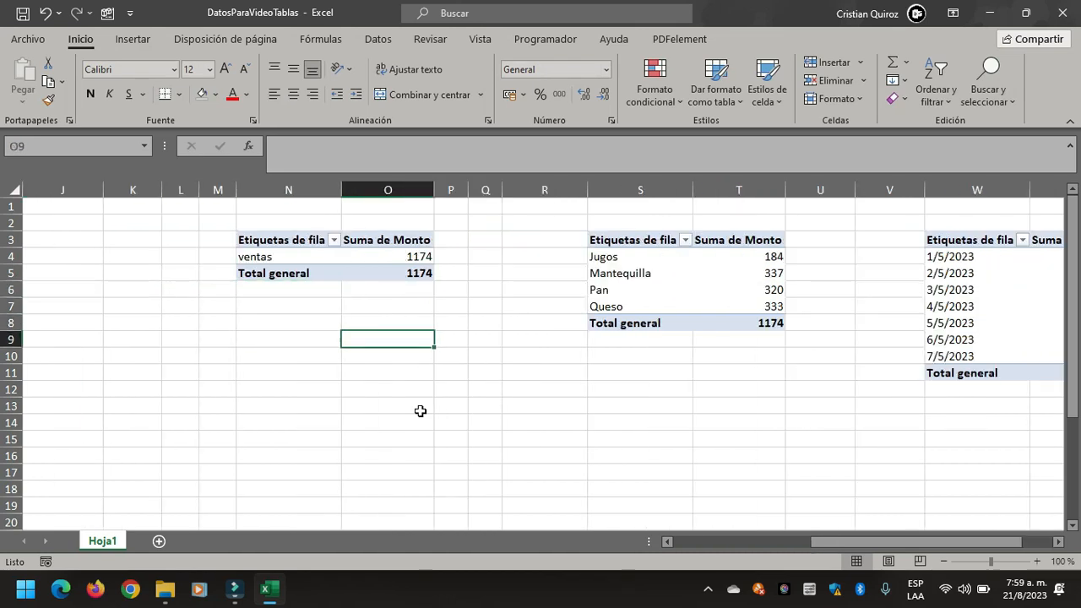
key(Down)
key(Right)
key(Down)
key(Down)
key(Left)
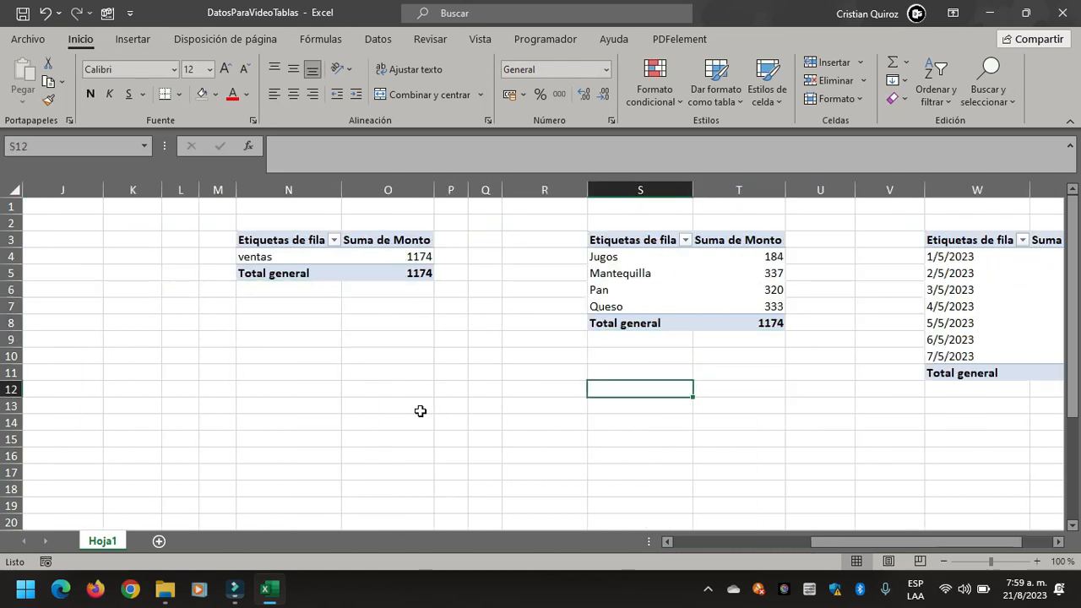
Insert a pie (Circular) pivot chart from the product pivot table, reduce its size and place it just below that table.
click(687, 257)
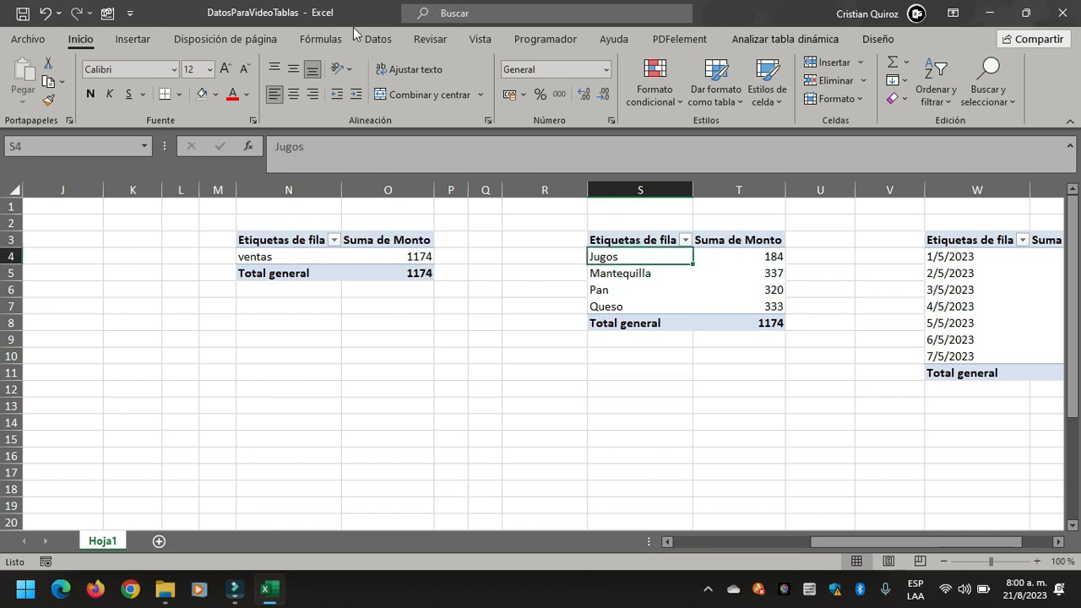
click(134, 39)
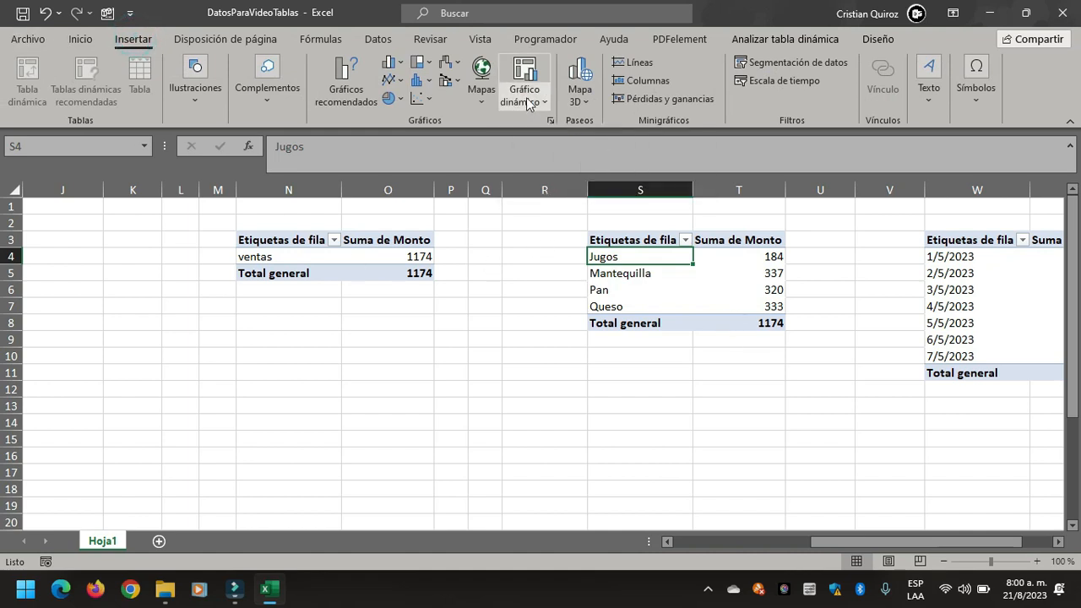
click(530, 102)
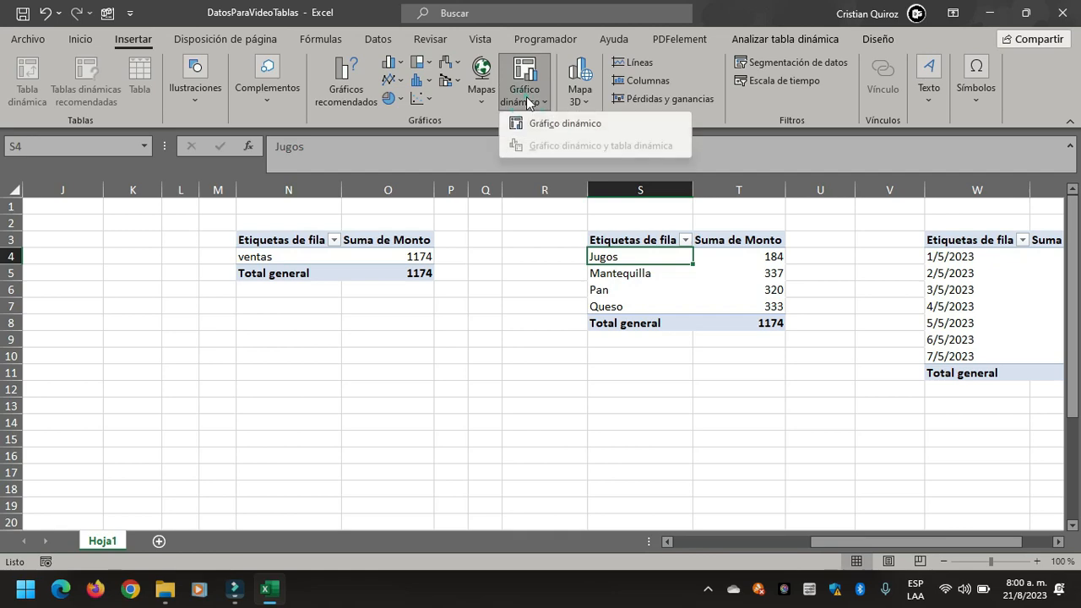
click(567, 128)
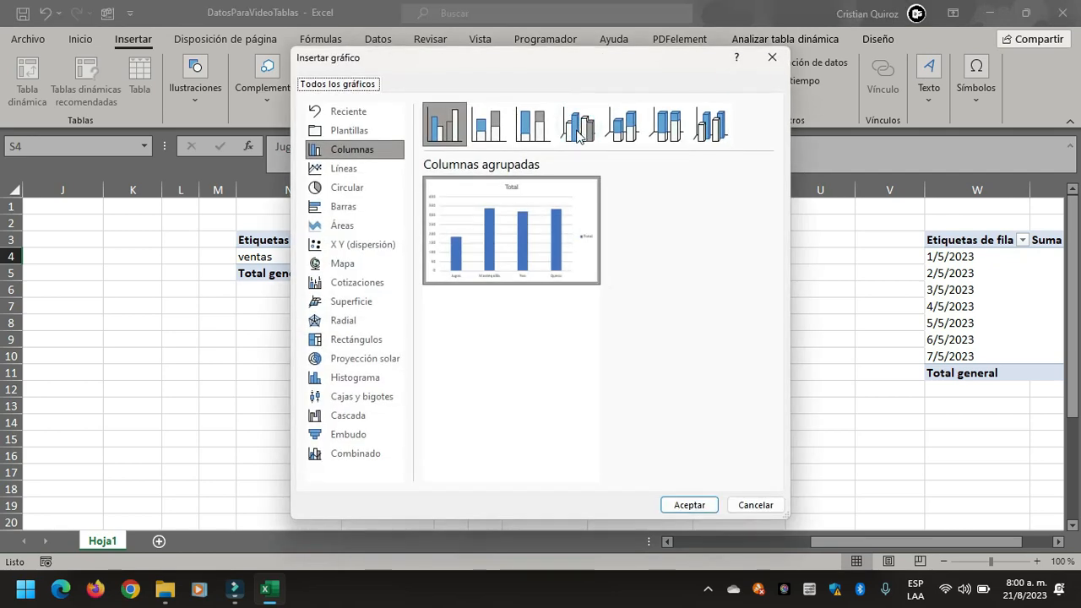
click(325, 187)
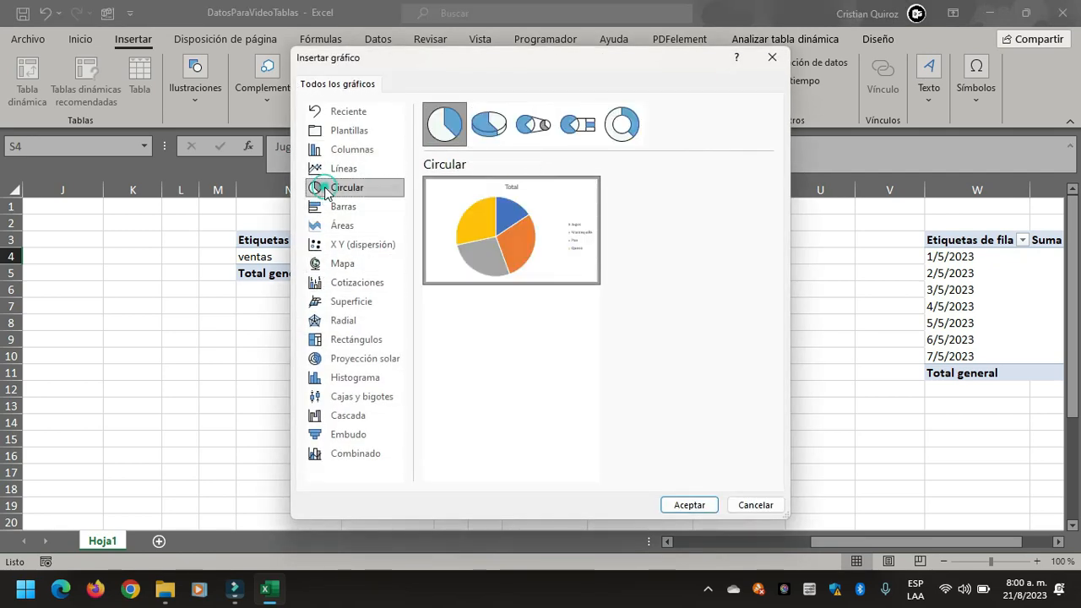
click(689, 505)
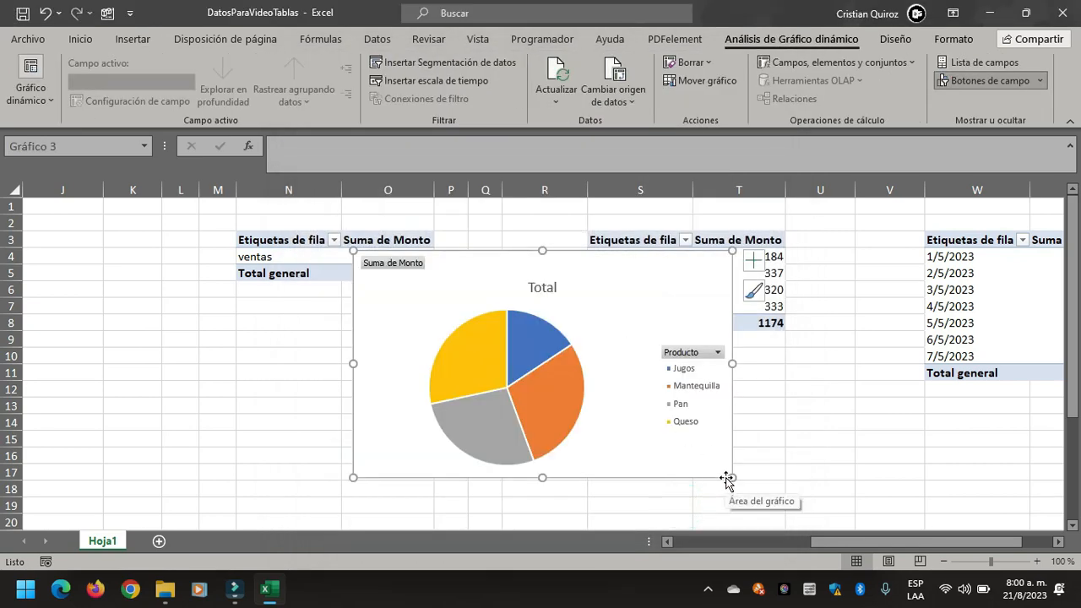
drag(732, 478, 558, 414)
mouse_move(476, 326)
mouse_down()
mouse_move(676, 460)
mouse_move(715, 441)
mouse_move(707, 431)
mouse_up()
Insert a clustered bar (Barras agrupadas) pivot chart from the date pivot table and reduce its size.
drag(862, 541, 965, 557)
click(893, 322)
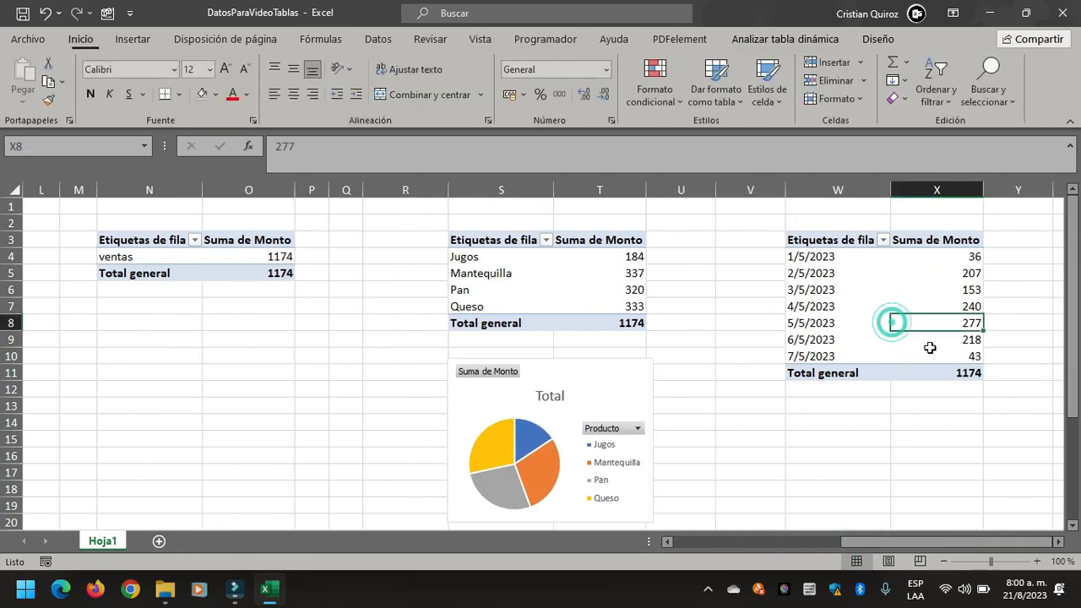
click(147, 41)
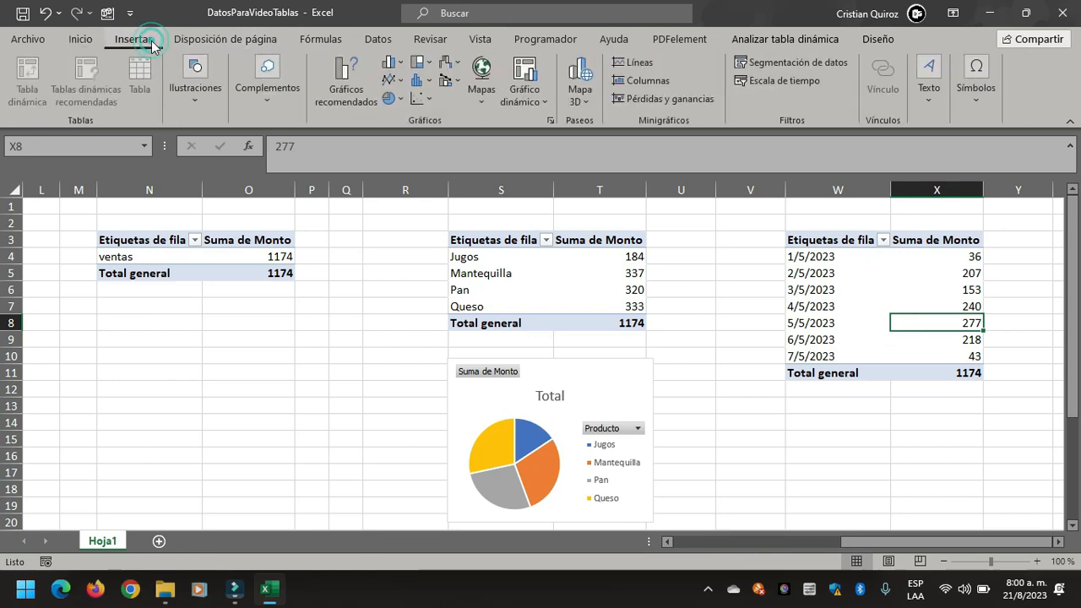
click(540, 104)
click(519, 121)
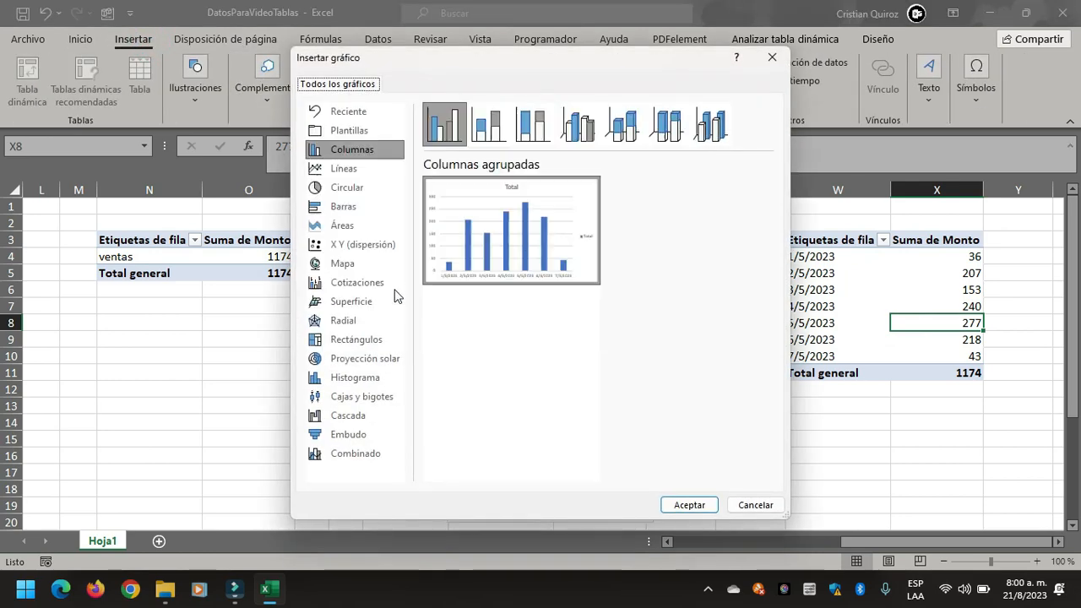
click(338, 211)
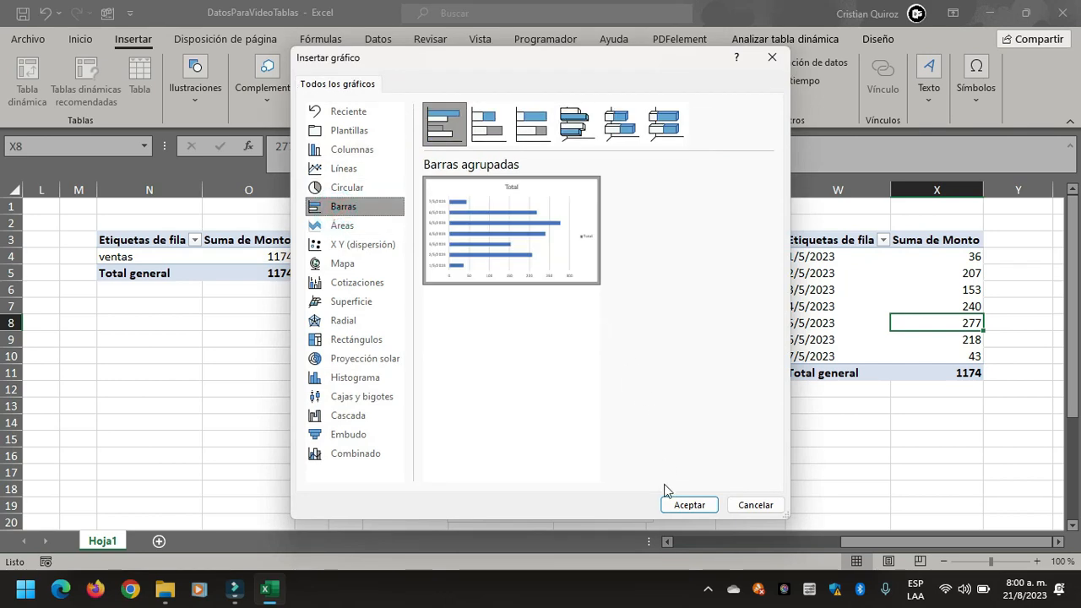
click(688, 505)
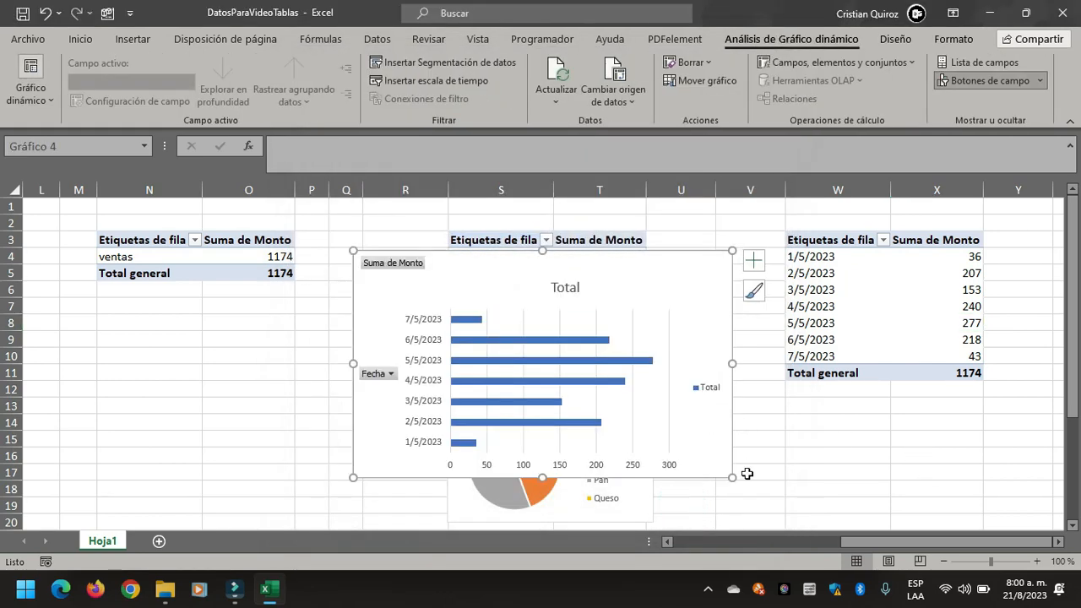
drag(731, 478, 606, 434)
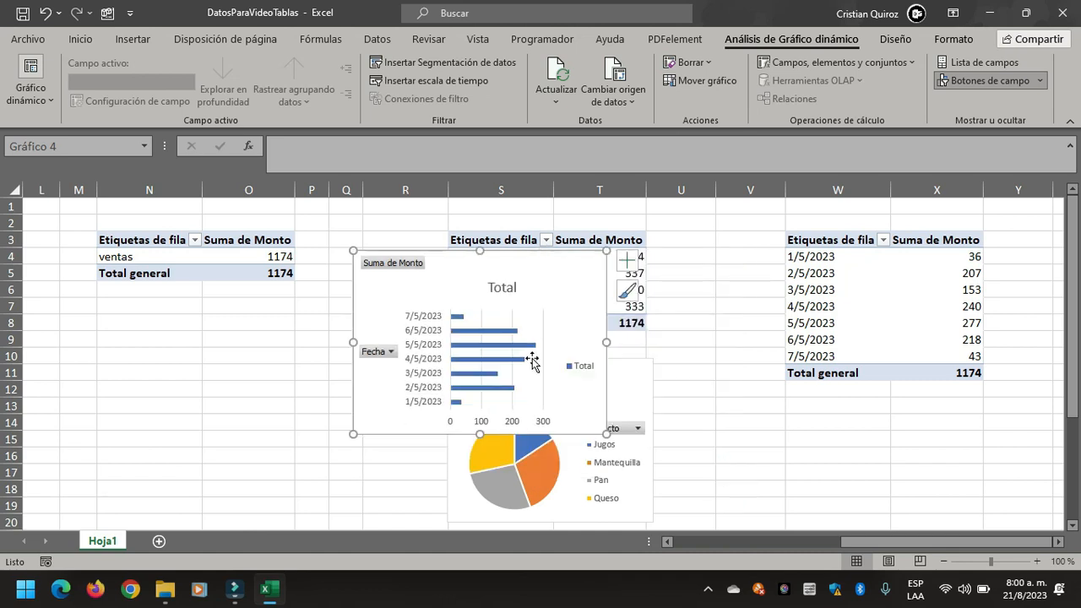
click(536, 367)
click(530, 346)
drag(503, 327, 553, 332)
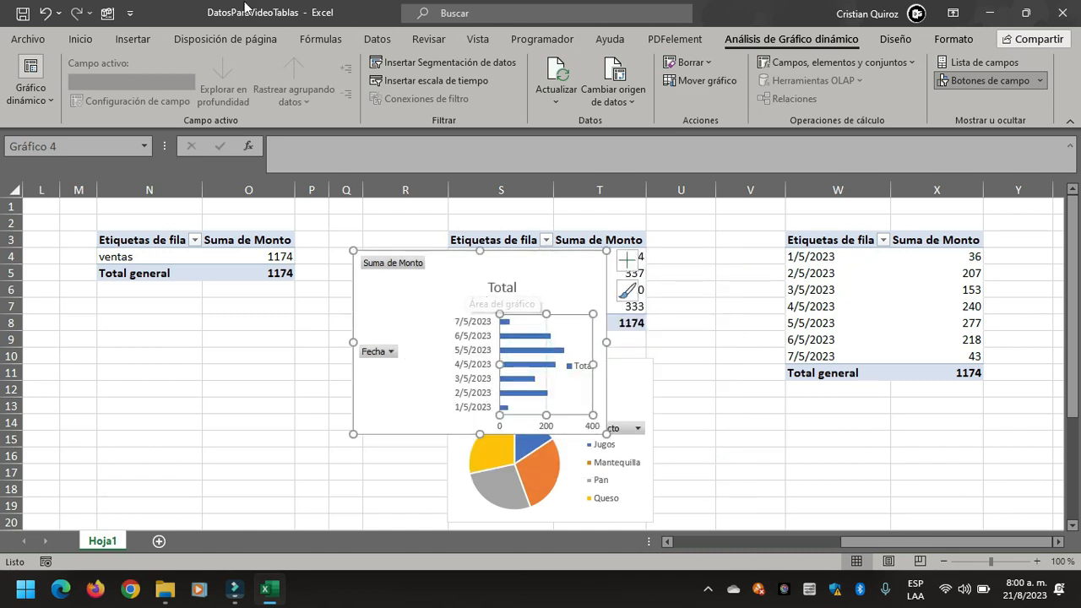
click(47, 12)
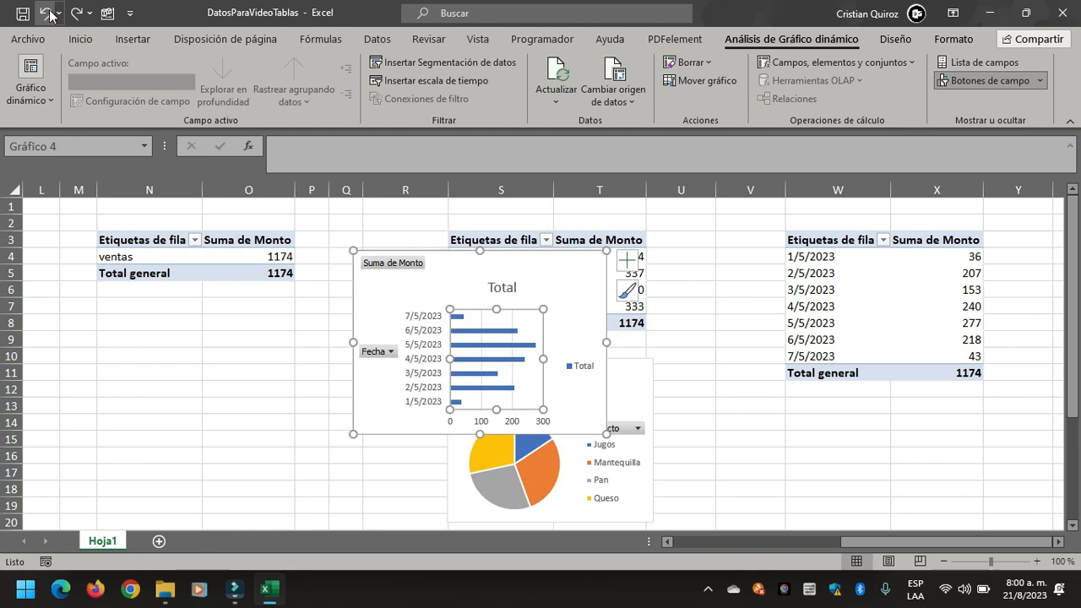
Move the bar chart just below the date pivot table and deselect it.
drag(444, 267, 858, 423)
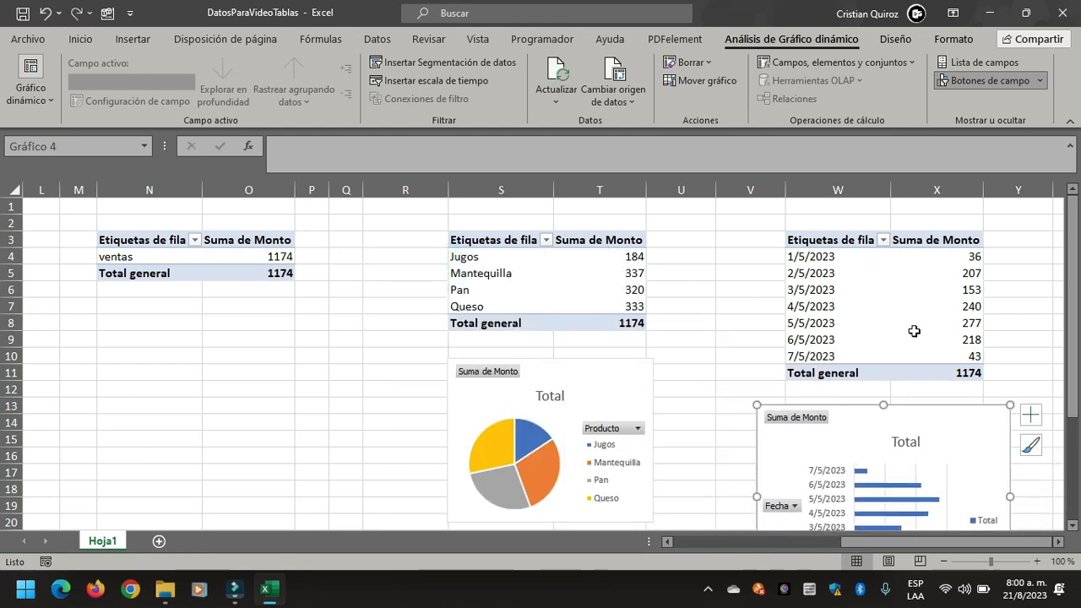
click(1051, 271)
Enter the label Meta in cell N9 below the first pivot table, with the value 2000 in O9.
drag(887, 542, 757, 550)
click(644, 335)
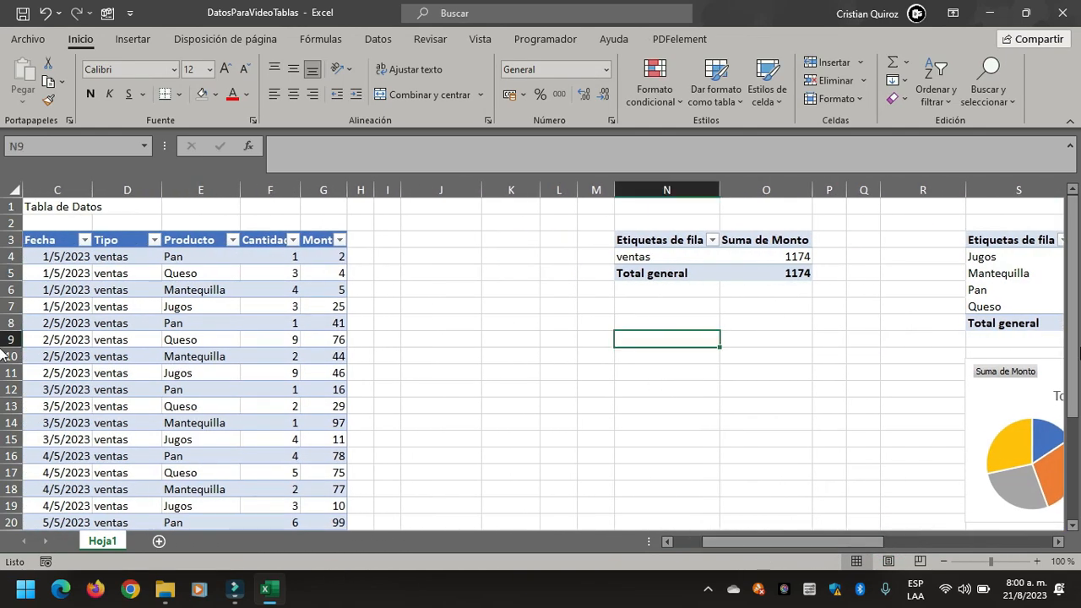
text(Meta)
key(Tab)
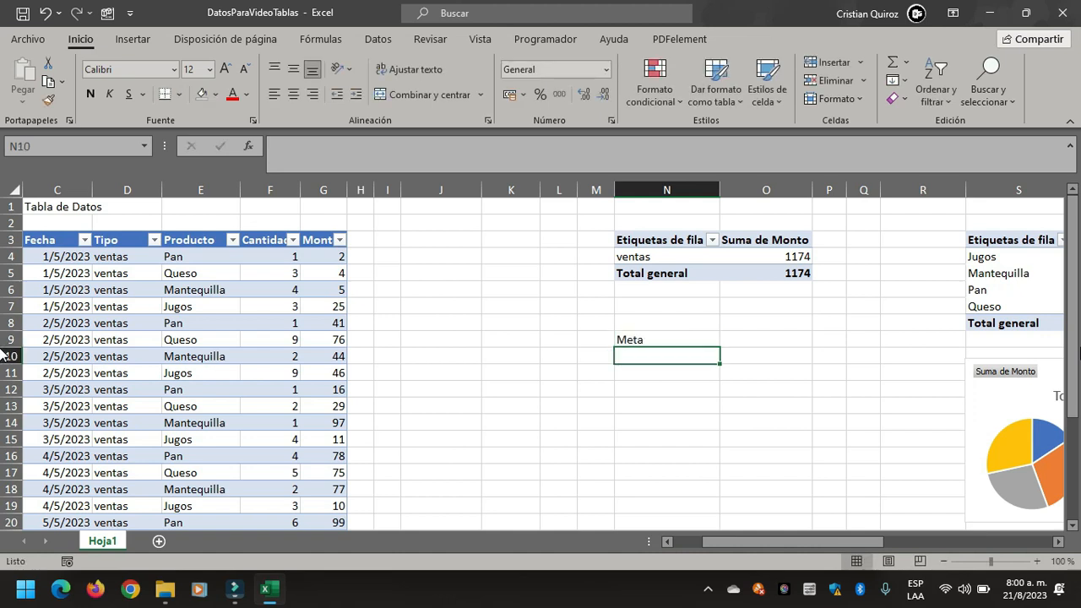
text(2)
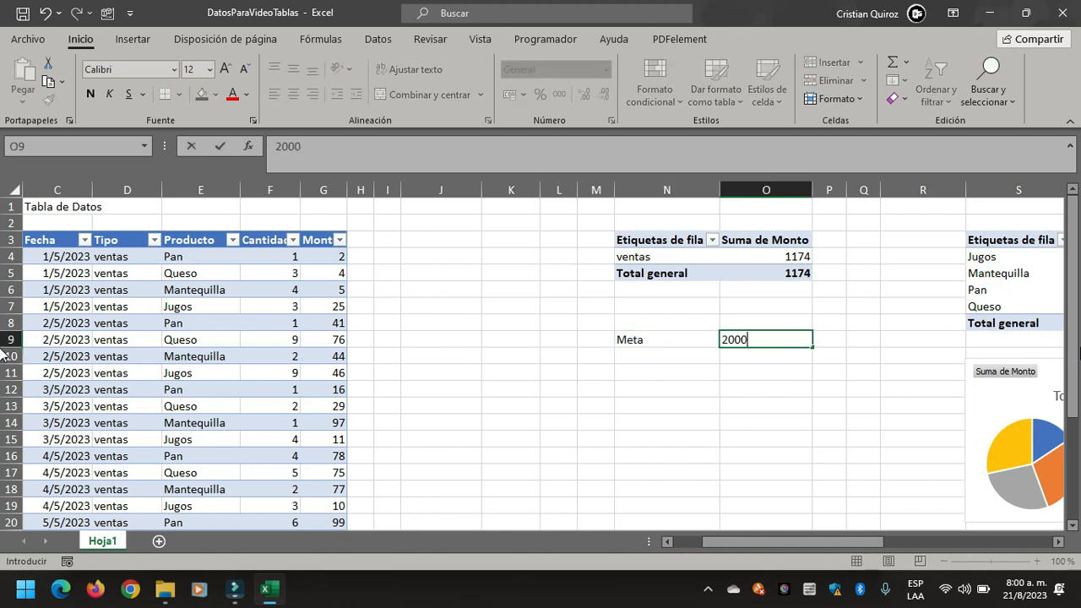
text(000)
key(Return)
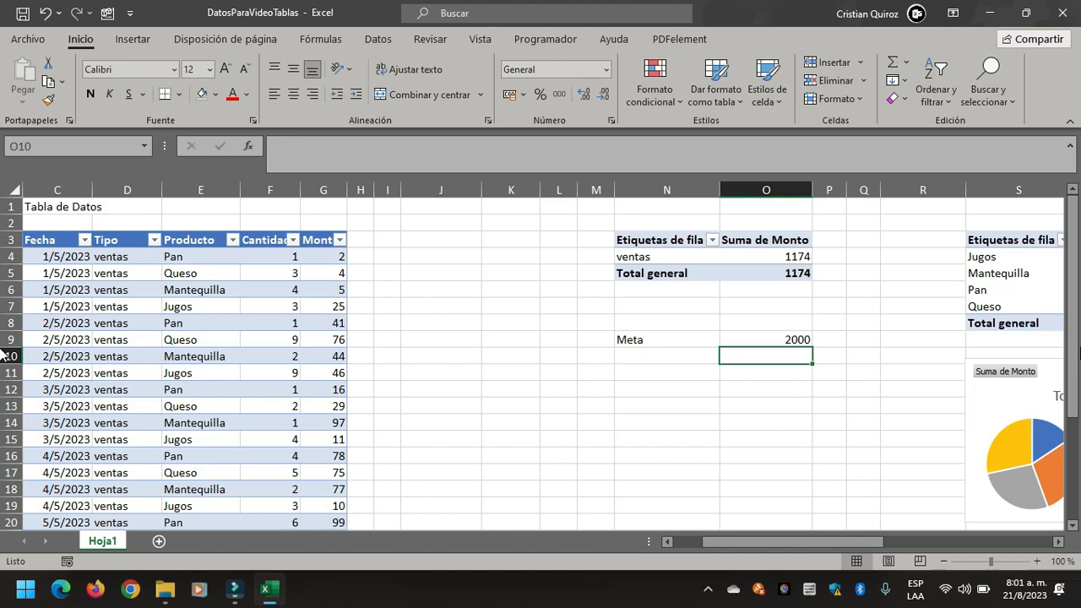
Enter the label Resultado mes in N10 and make O10 reference the ventas amount in the first pivot table.
key(Left)
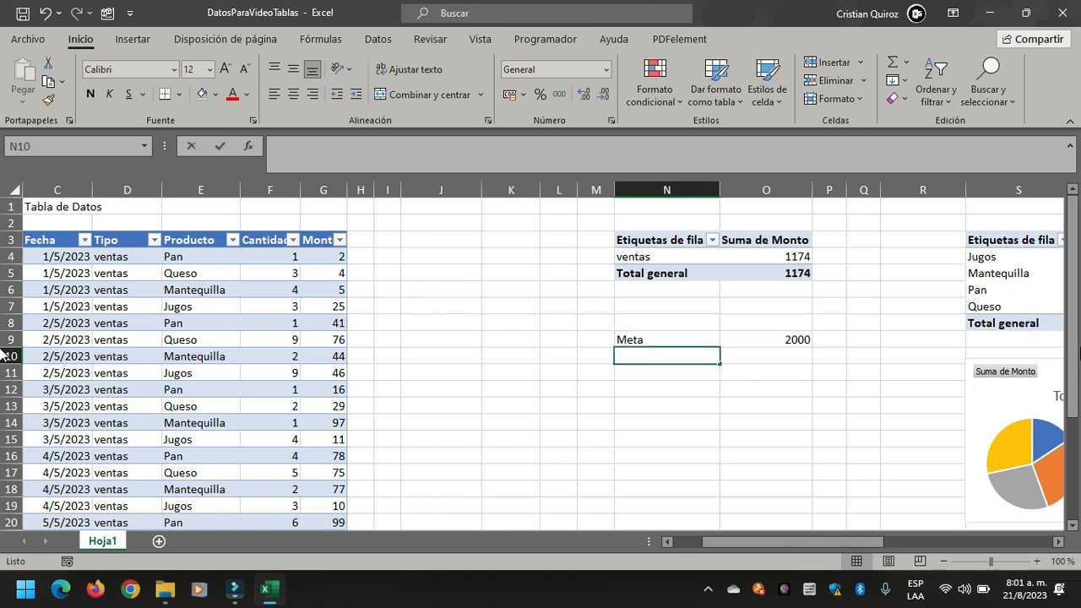
text(Resulta)
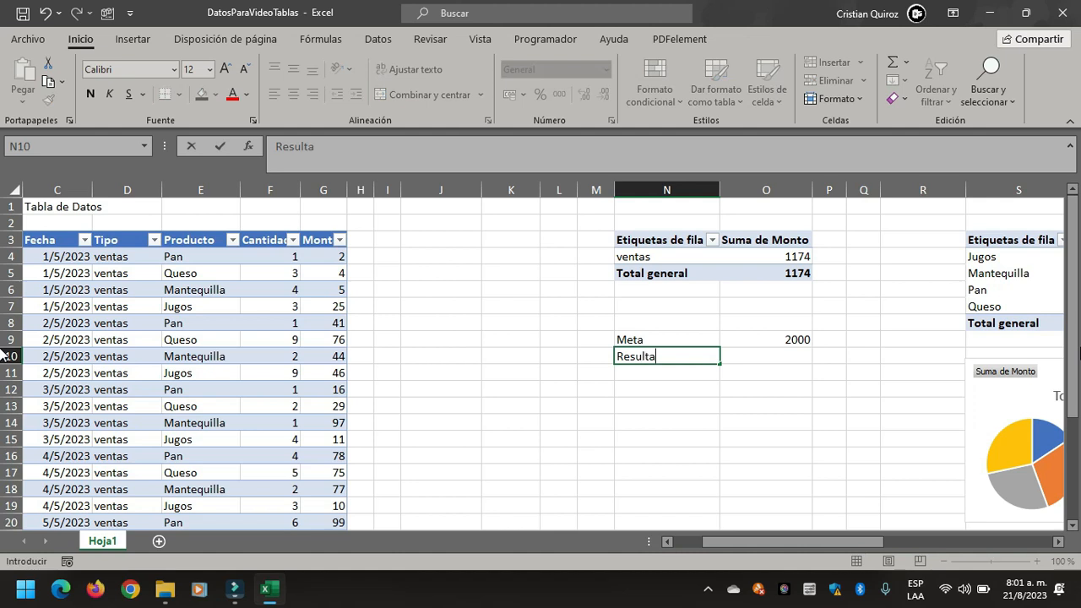
key(Return)
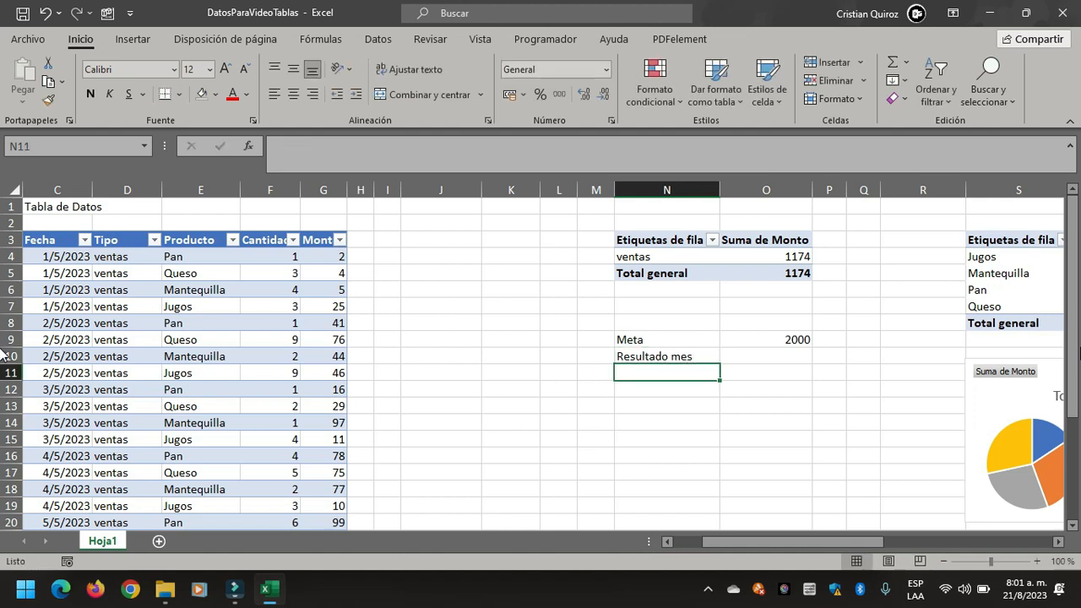
key(Up)
key(Right)
text(+)
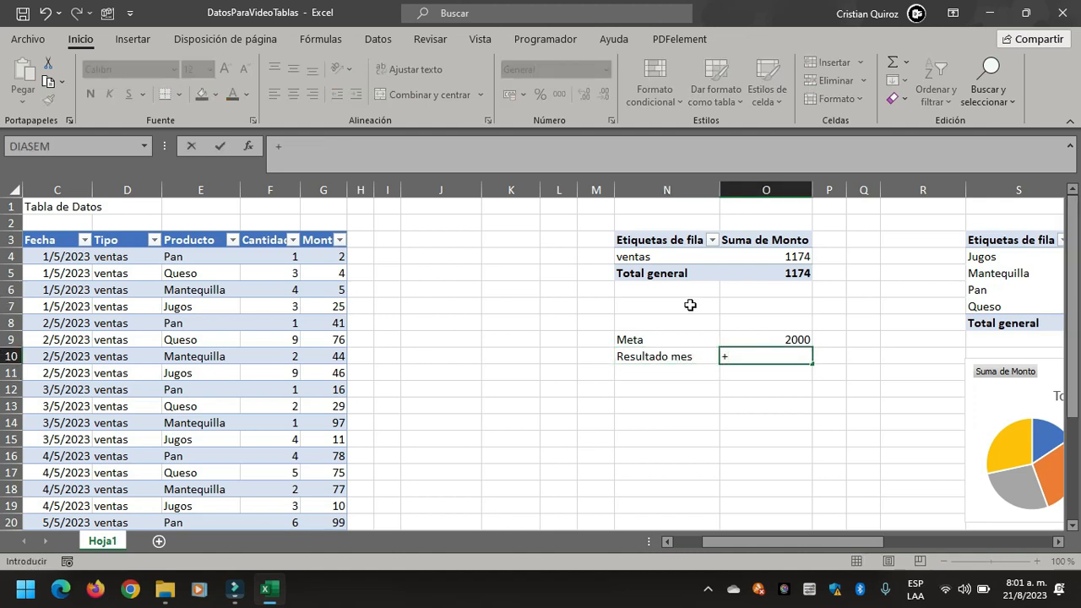
click(783, 253)
key(Return)
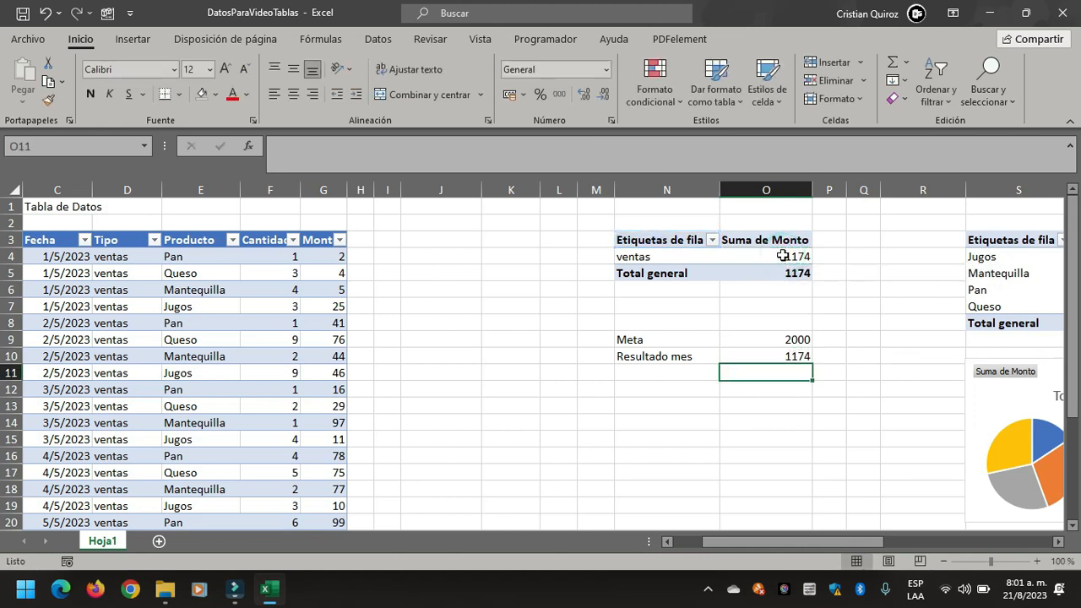
Enter the label Logro in N11, below Resultado mes.
key(Left)
text(Alcance)
key(BackSpace)
key(BackSpace)
key(BackSpace)
key(BackSpace)
key(BackSpace)
text(Logro)
Calculate the Logro in O11 with =O10/O9 and format it as a percentage with two decimals.
double_click(785, 372)
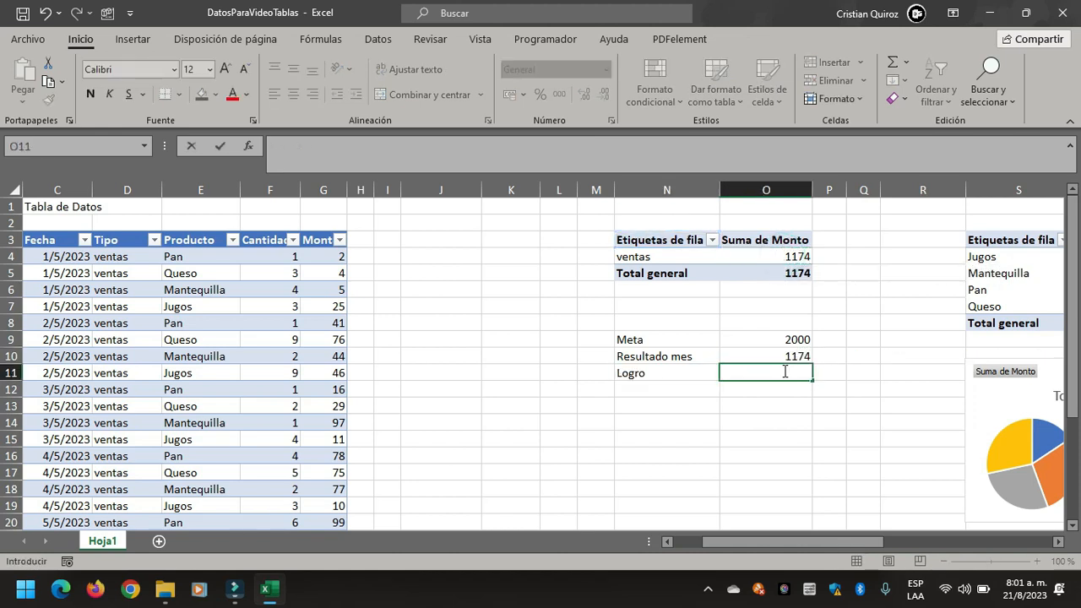
text(=)
key(Up)
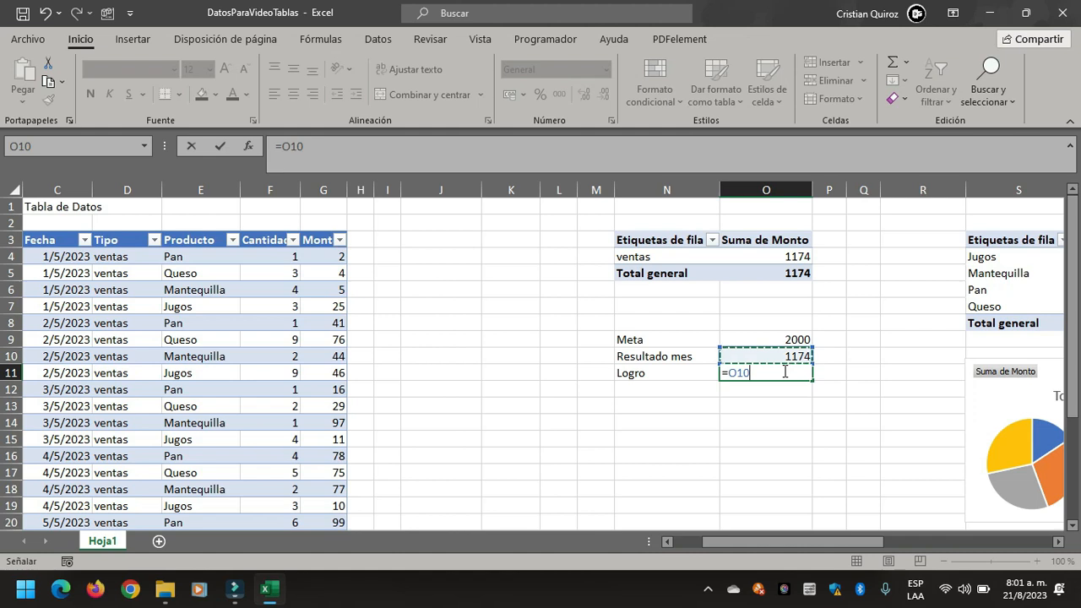
text(/)
click(801, 339)
key(Return)
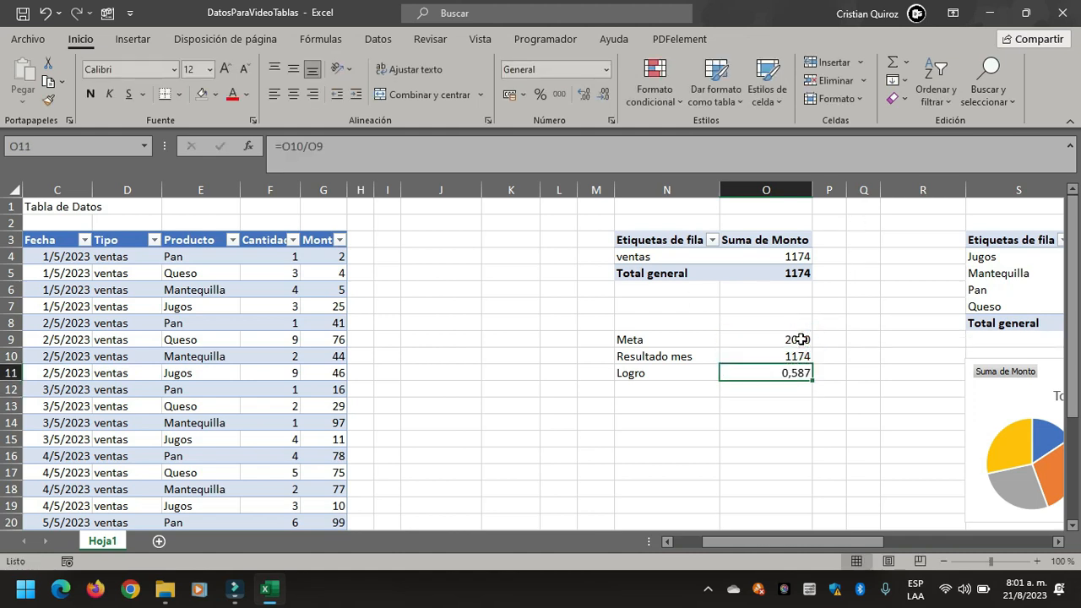
click(541, 95)
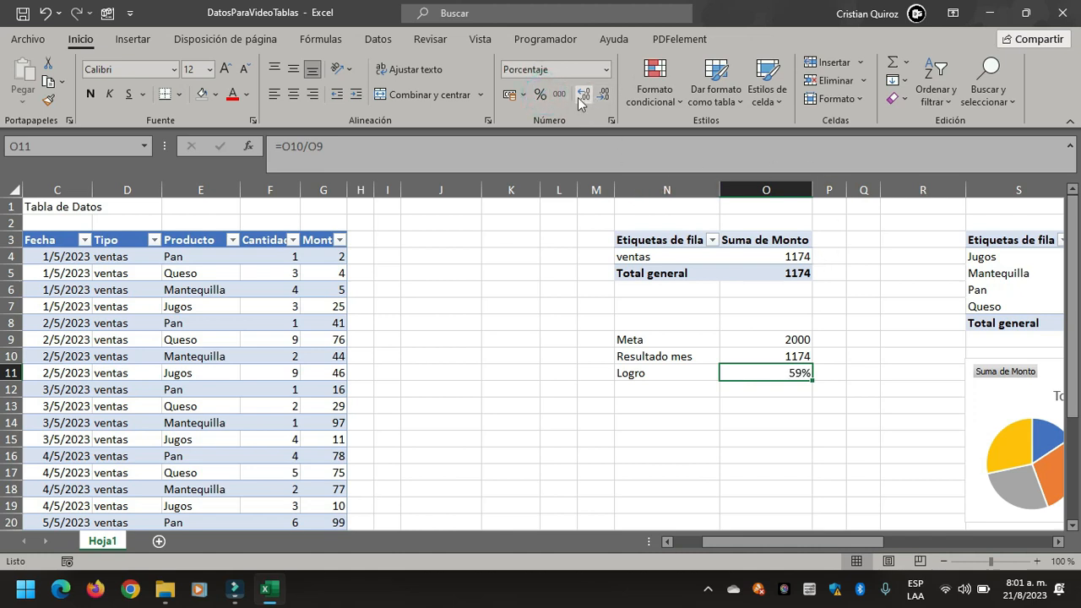
click(784, 399)
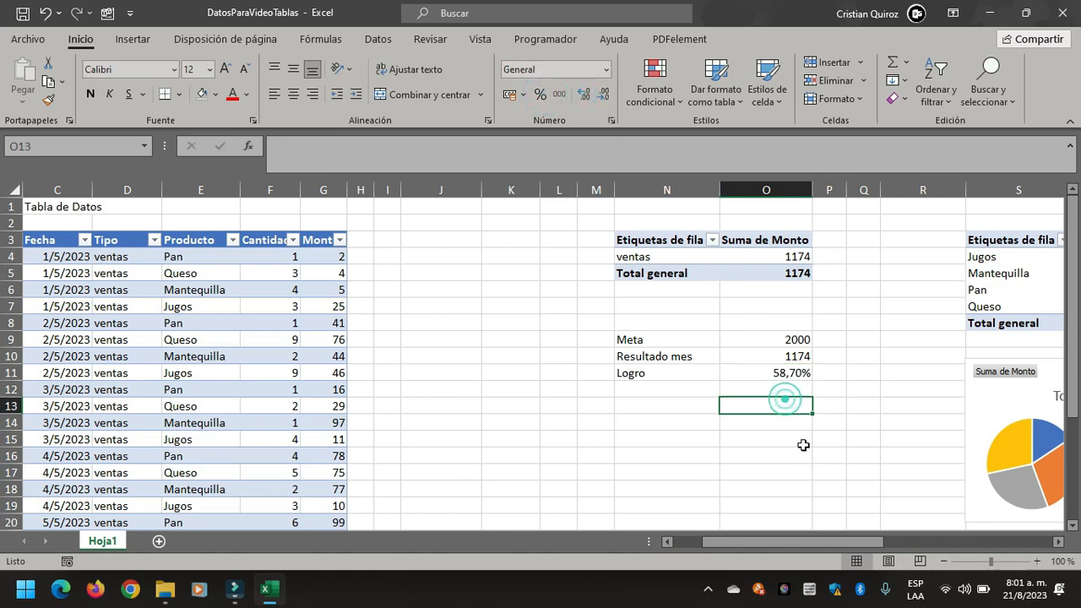
Narrow column J, between the data table and the first pivot table.
drag(478, 193, 505, 184)
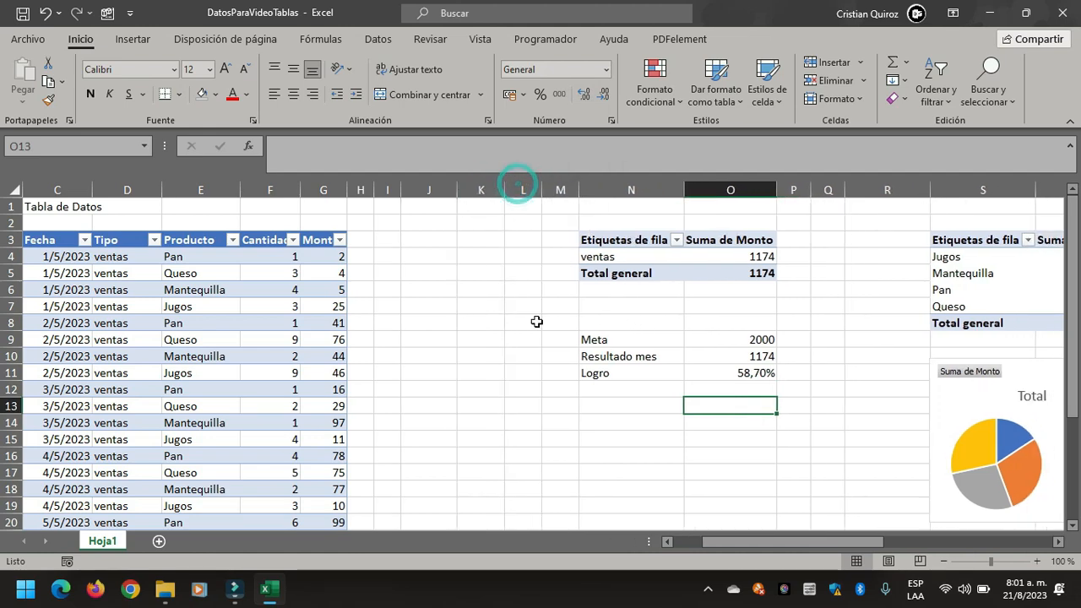
drag(727, 541, 728, 538)
mouse_move(834, 541)
mouse_down()
mouse_move(861, 541)
mouse_move(686, 541)
mouse_move(854, 541)
mouse_up()
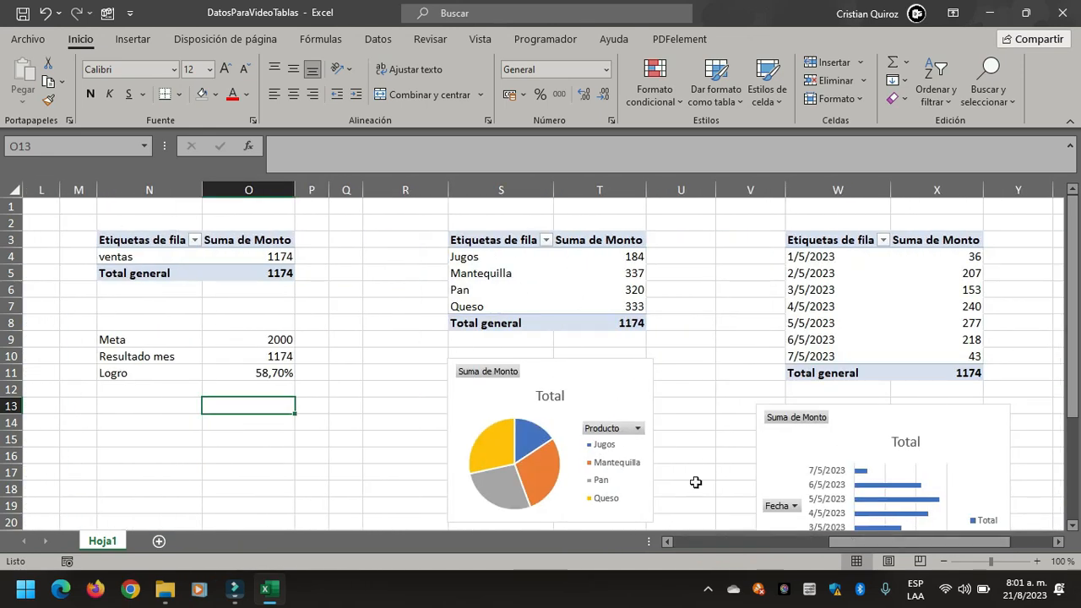
Fill the Meta row (N9:O9) with light blue and the Resultado mes row (N10:O10) with dark gray.
drag(119, 340, 241, 340)
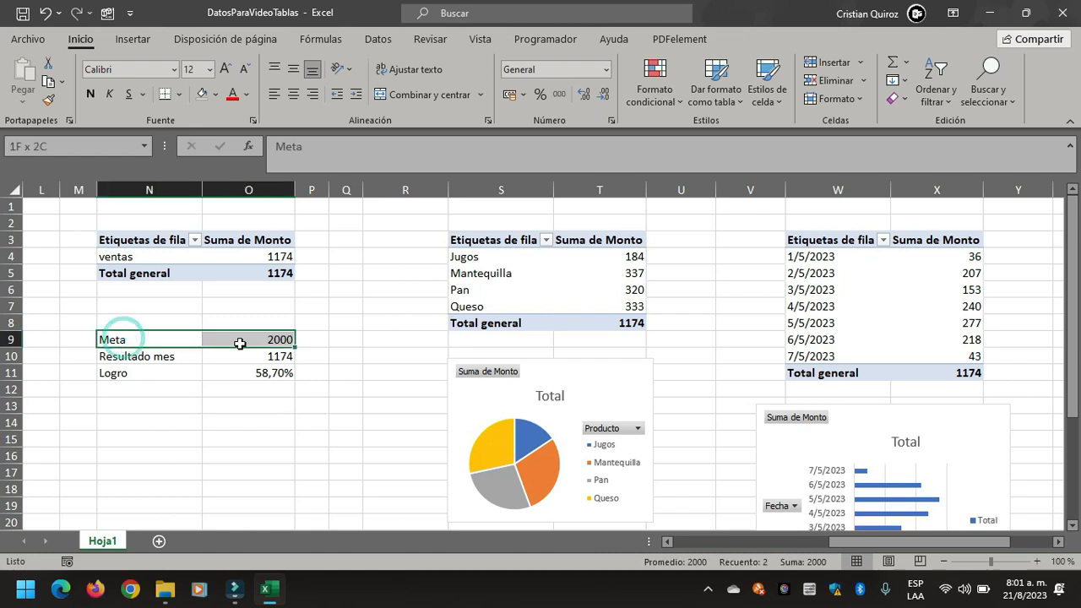
click(216, 94)
click(256, 184)
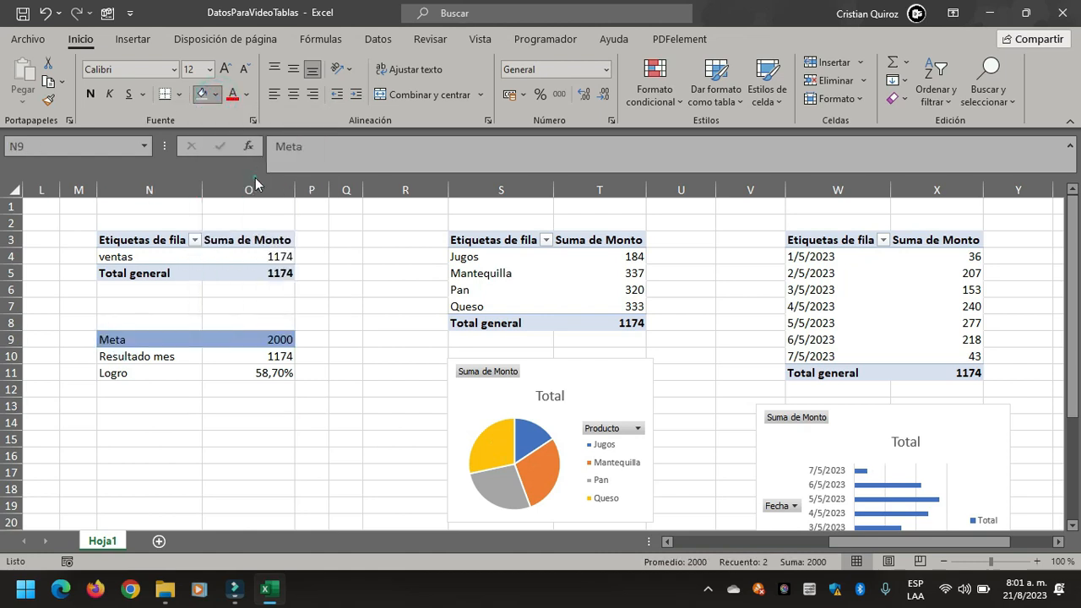
drag(127, 356, 223, 360)
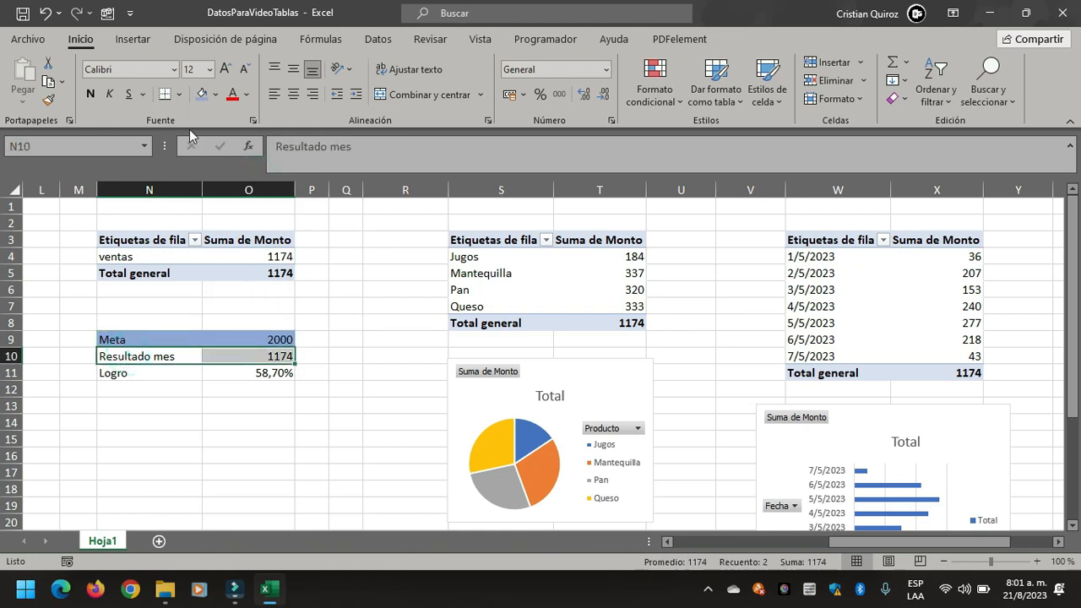
click(216, 94)
click(201, 193)
Fill the Logro row (N11:O11) with light gold and deselect it.
drag(121, 374, 234, 361)
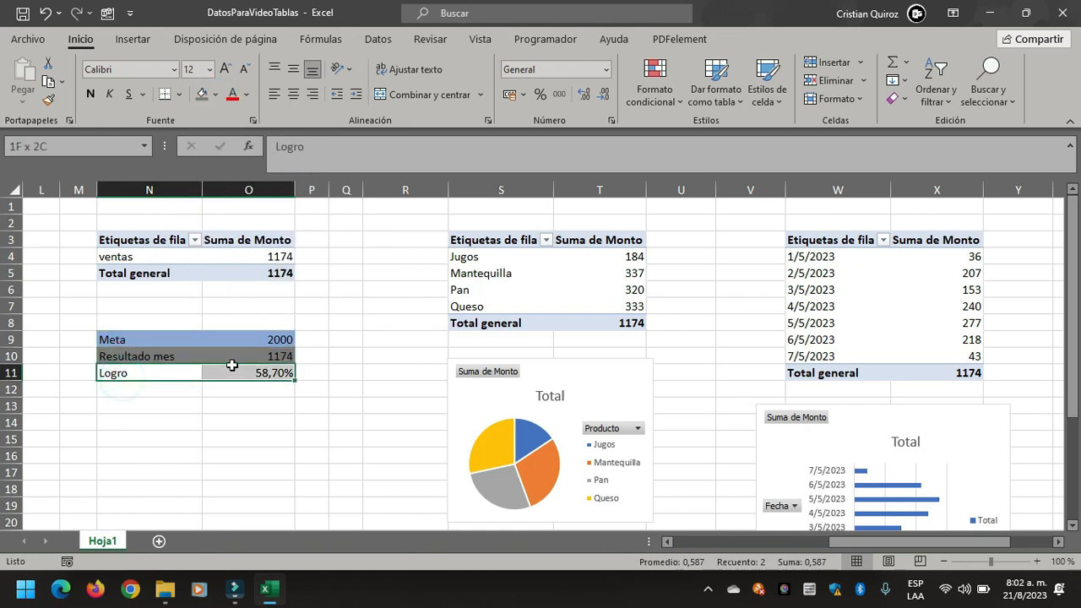
click(216, 95)
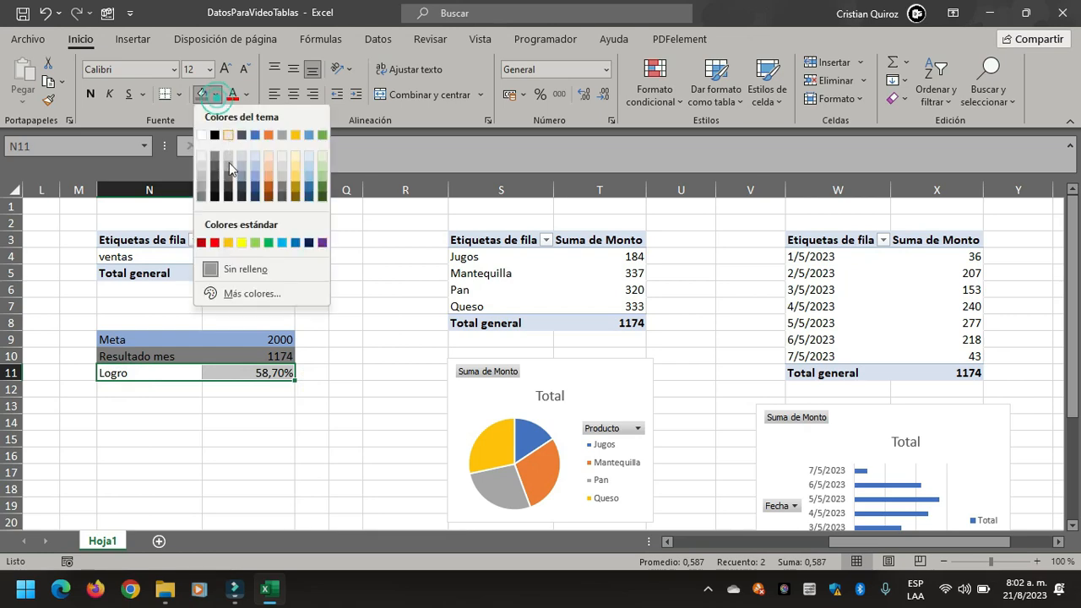
click(295, 173)
click(345, 273)
Narrow the empty columns J and R on either side of the first pivot table.
key(Home)
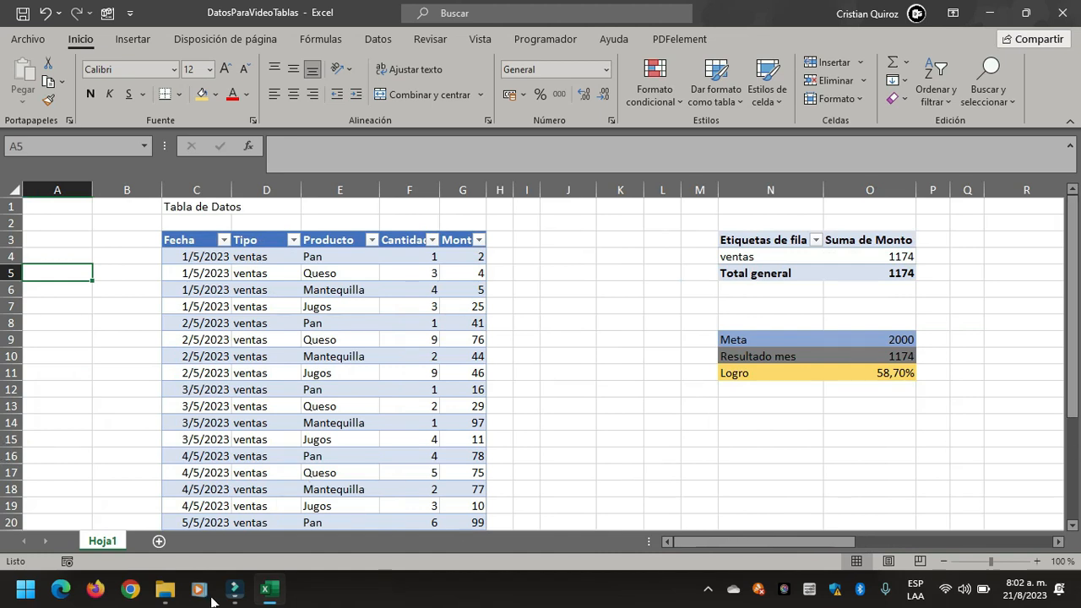
drag(595, 189, 579, 191)
drag(1052, 189, 1009, 189)
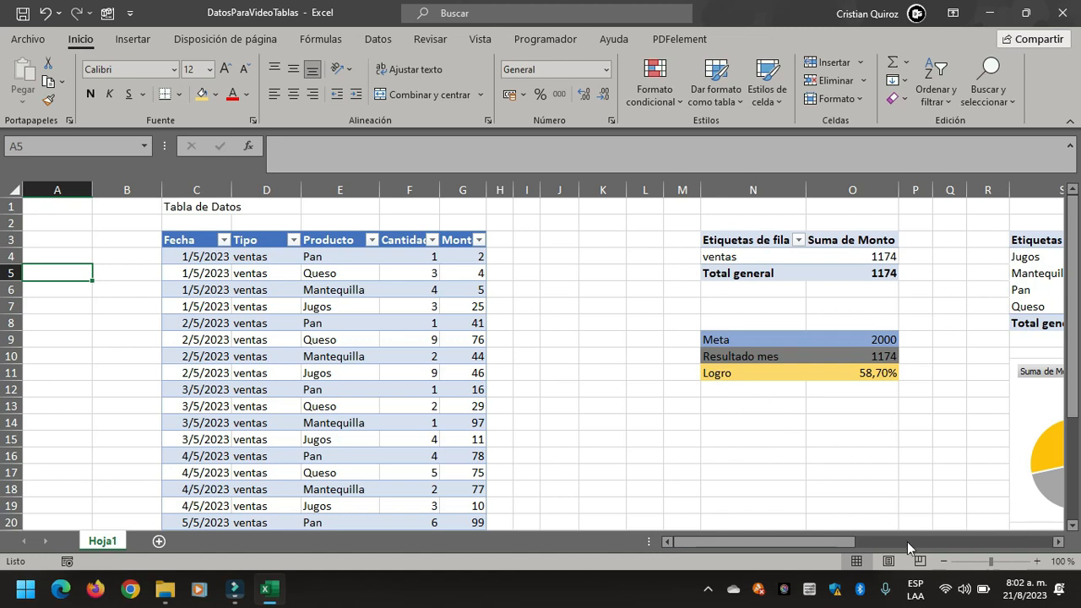
Look across row 8 from the data table to the pivot tables and charts and back.
click(456, 323)
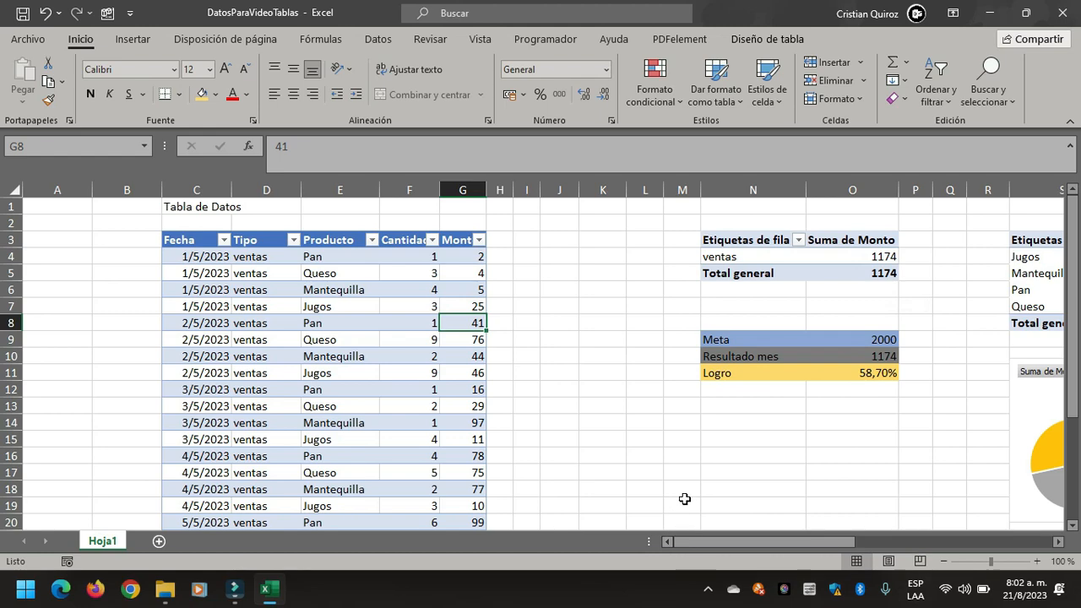
key(Right)
key(Right)
key(Right)
key(Right)
key(Right)
key(Right)
key(Right)
key(Right)
key(Right)
key(Right)
key(Right)
key(Right)
key(Right)
key(Right)
key(Right)
key(Right)
key(Right)
key(Right)
key(Right)
key(Right)
key(Right)
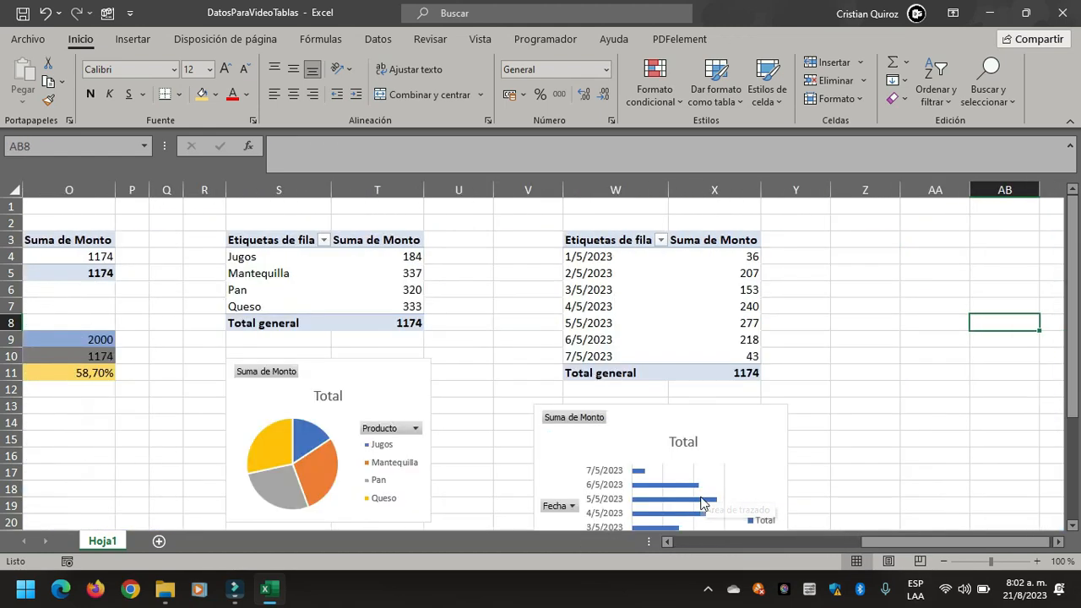
key(Left)
key(Left)
key(Left)
key(Left)
key(Left)
key(Left)
key(Left)
key(Left)
key(Left)
key(Left)
key(Left)
key(Left)
key(Left)
key(Left)
key(Left)
key(Left)
key(Left)
key(Left)
key(Left)
key(Left)
key(Left)
key(Left)
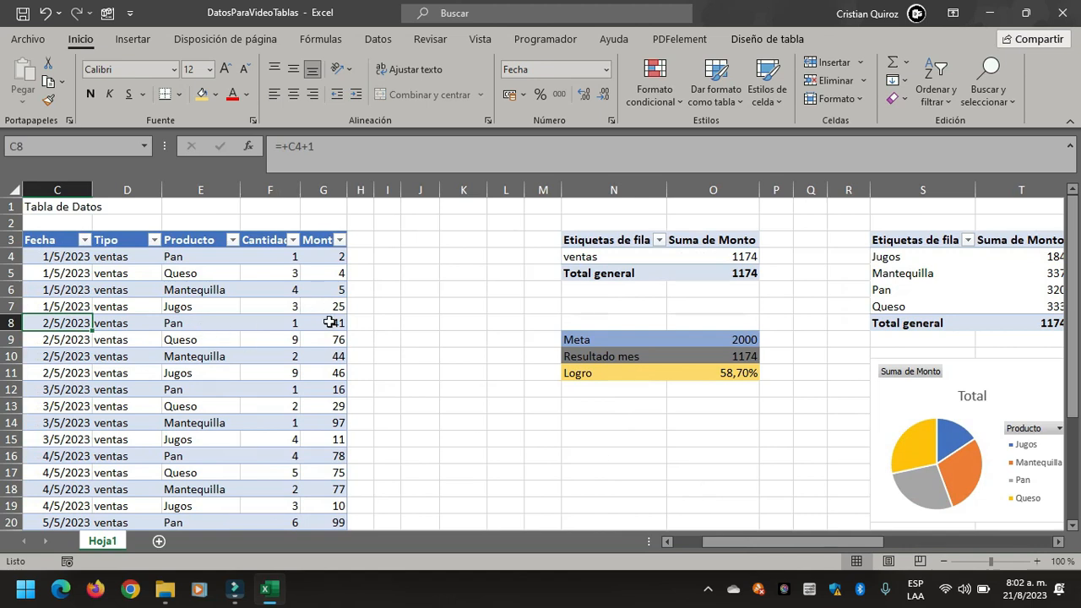
Set the Monto of the first Pan sale dated 2/5/2023, in G8, to 2000.
click(333, 324)
text(2000)
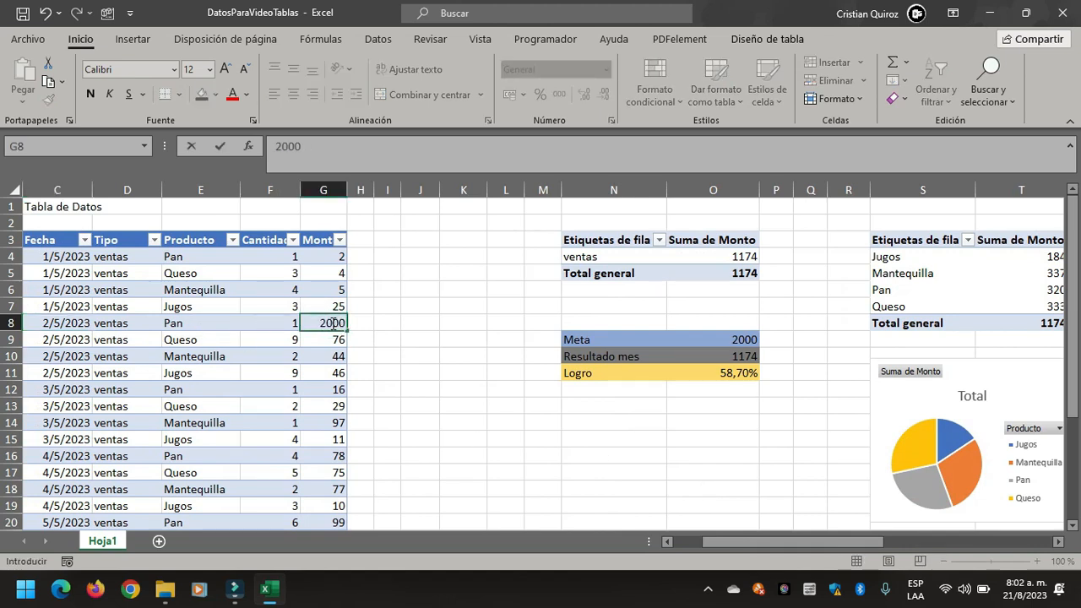
key(Return)
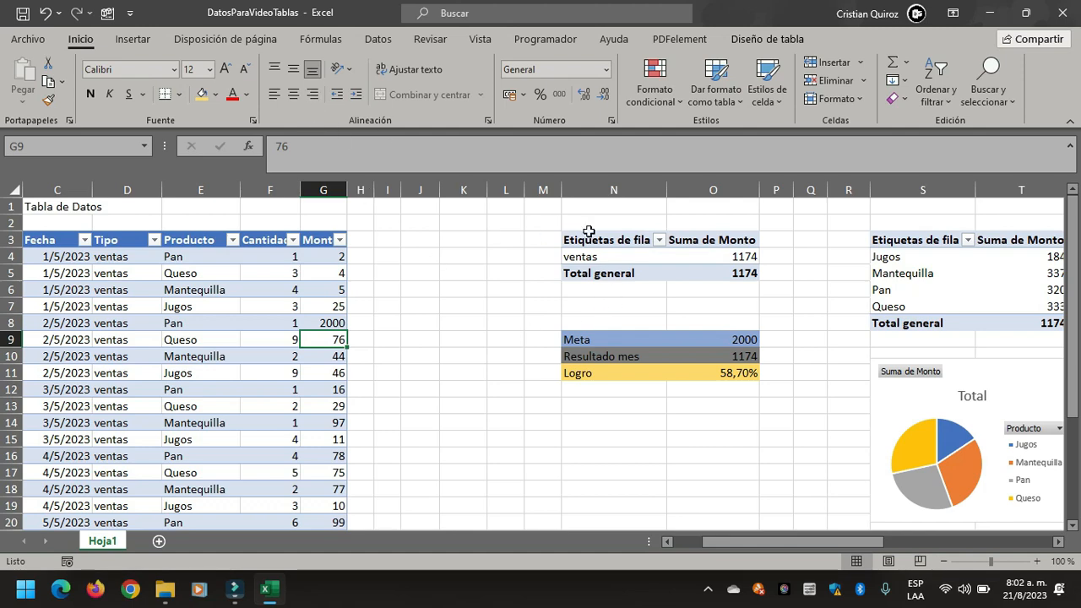
Refresh all the pivot tables and check the ventas total, the Resultado mes cell and both charts.
click(378, 39)
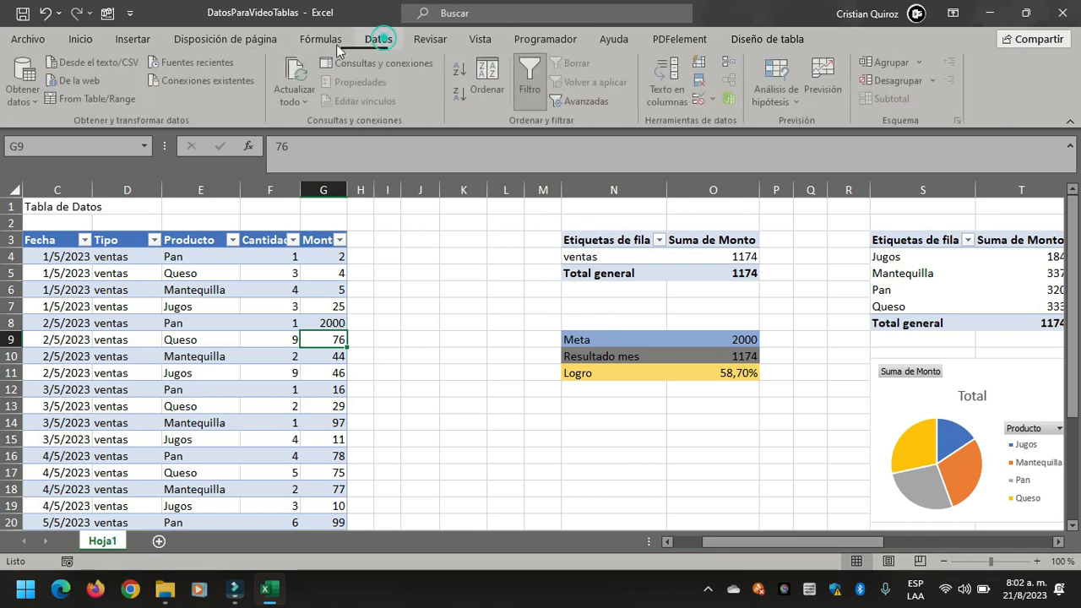
click(303, 71)
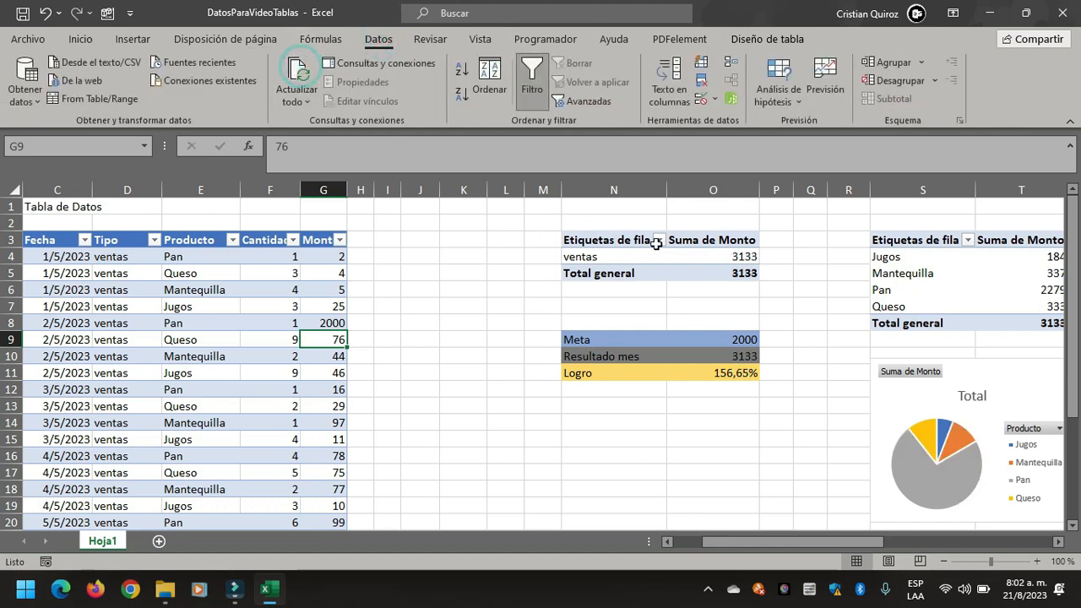
click(720, 260)
click(738, 355)
drag(857, 541, 941, 543)
scroll(941, 543, down, 2)
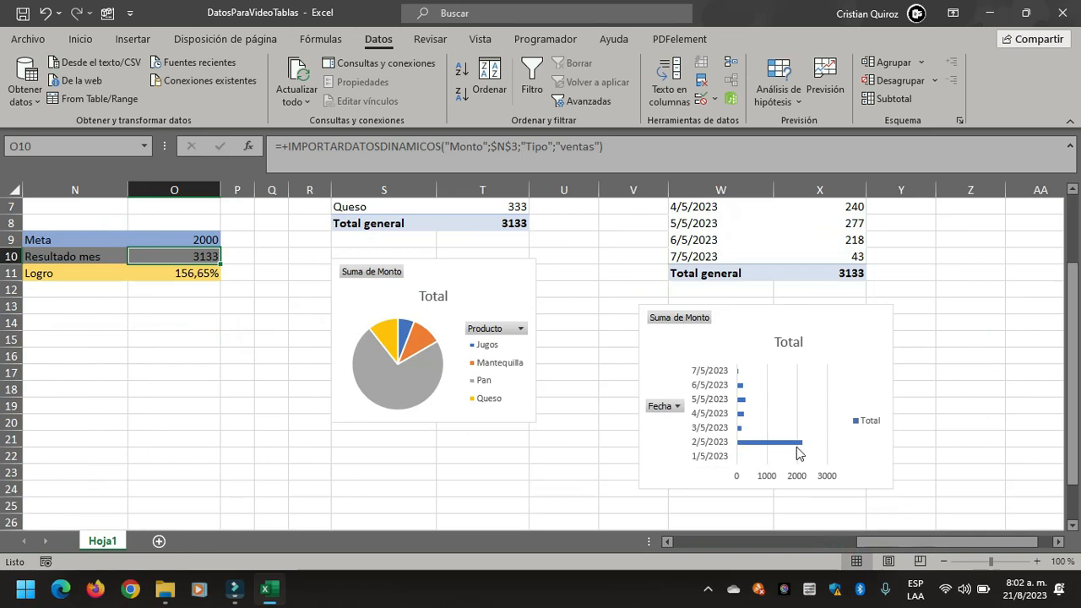
Set the Monto of the 2/5/2023 Pan sale in G8 to 50.
drag(888, 541, 705, 545)
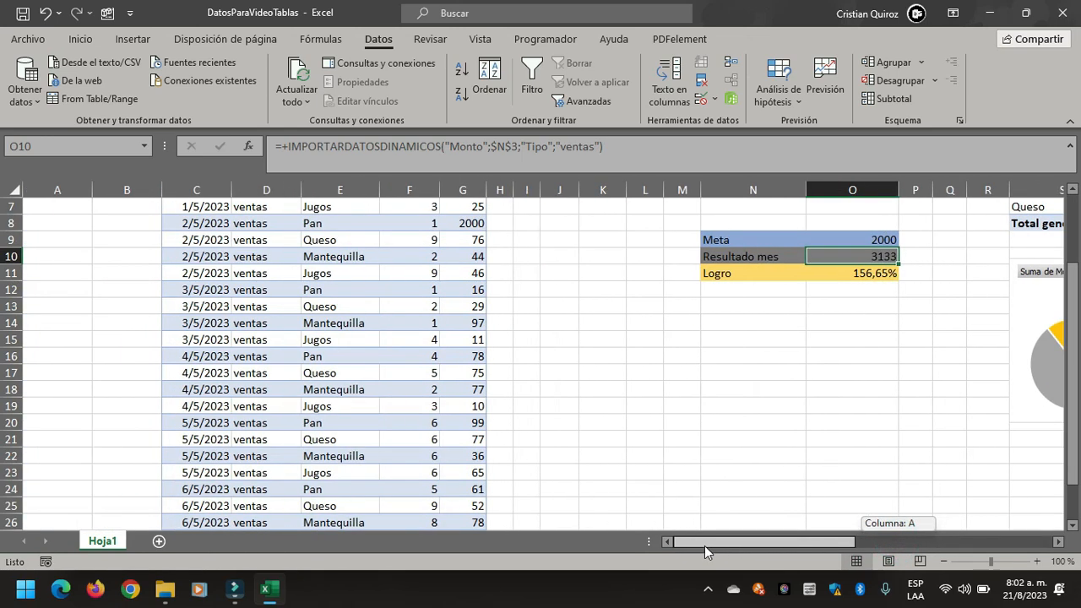
click(474, 223)
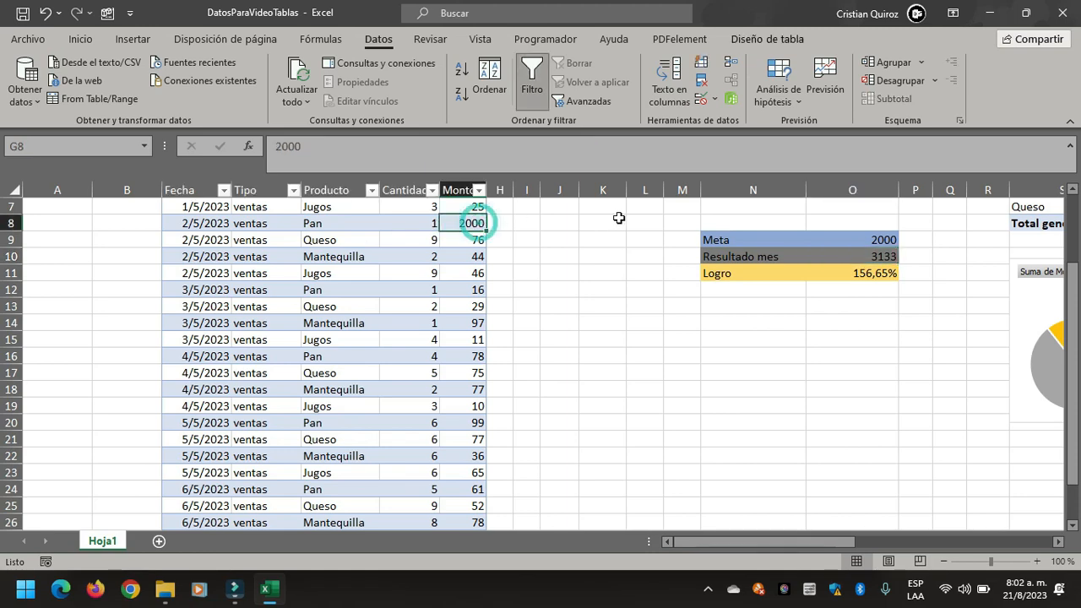
text(50)
key(ctrl+Return)
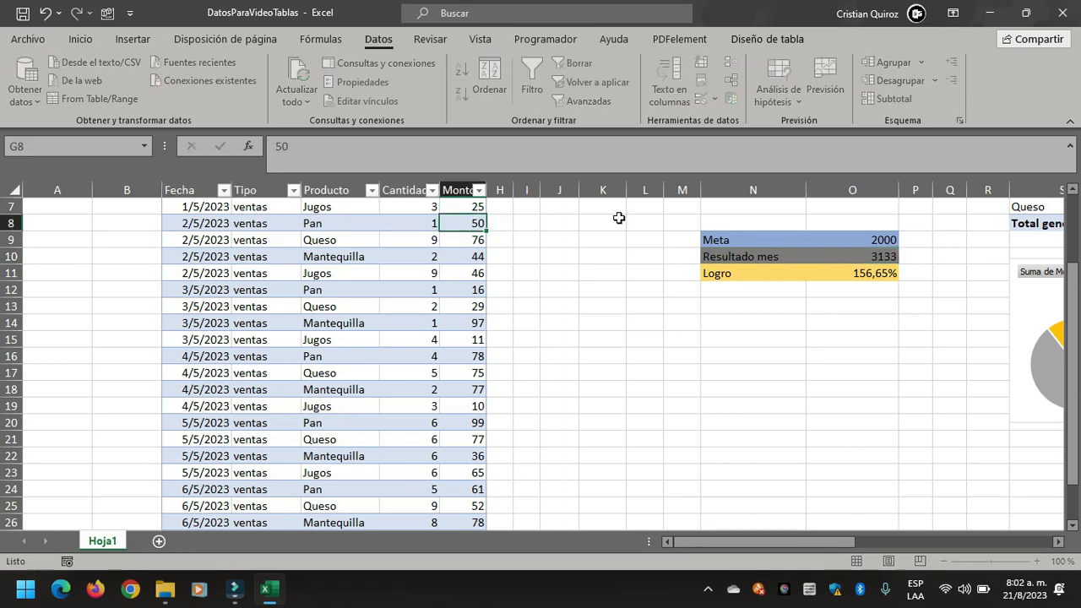
key(Return)
Copy the data rows C20:G29 and paste them directly below the table, starting at C30.
scroll(562, 188, up, 2)
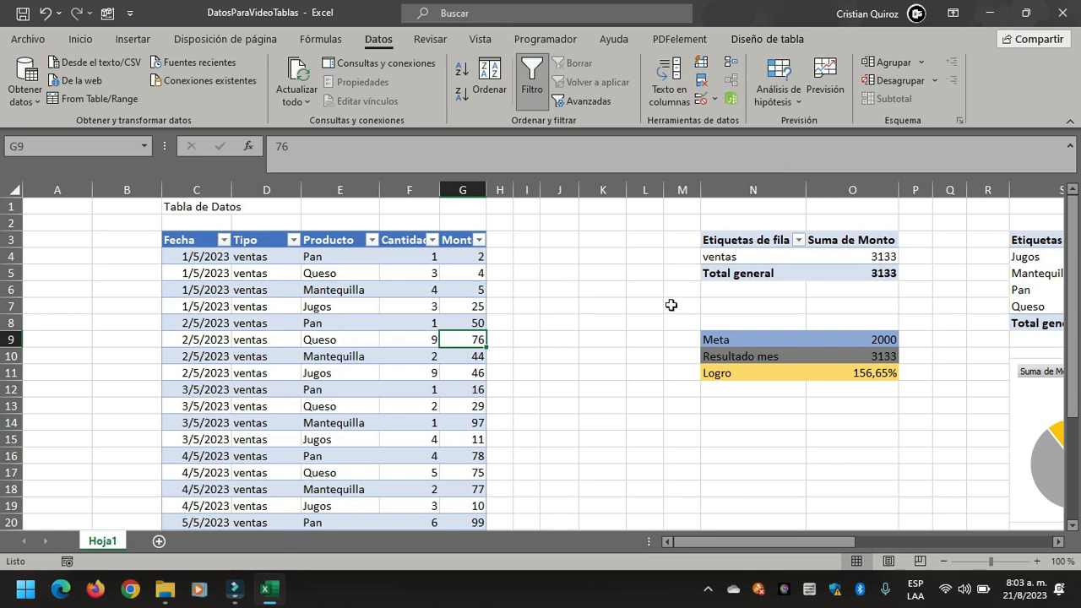
scroll(382, 507, down, 5)
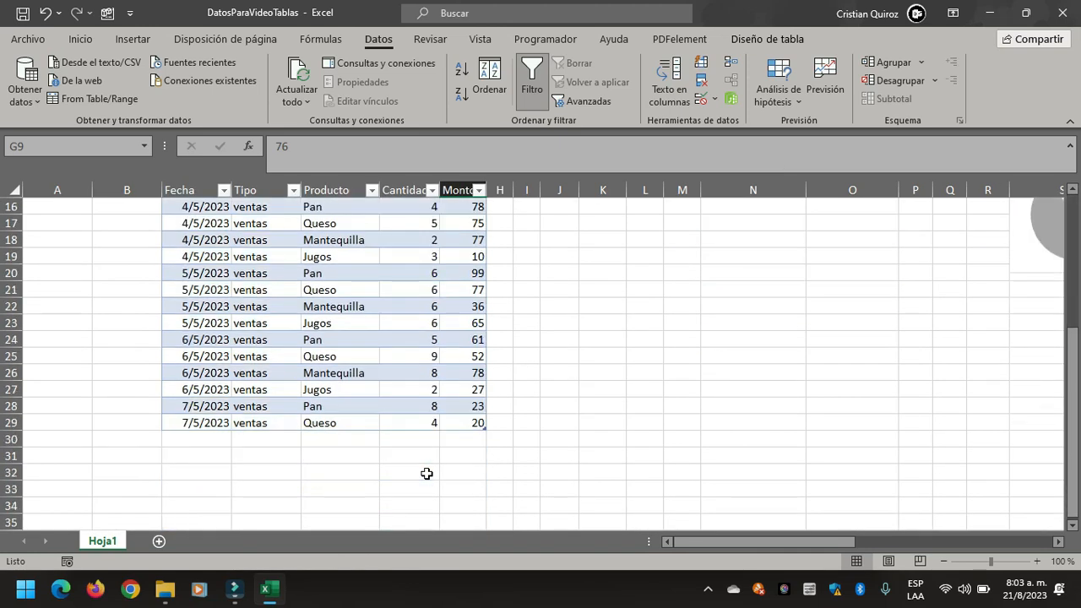
click(201, 386)
drag(201, 387, 430, 387)
drag(209, 272, 478, 420)
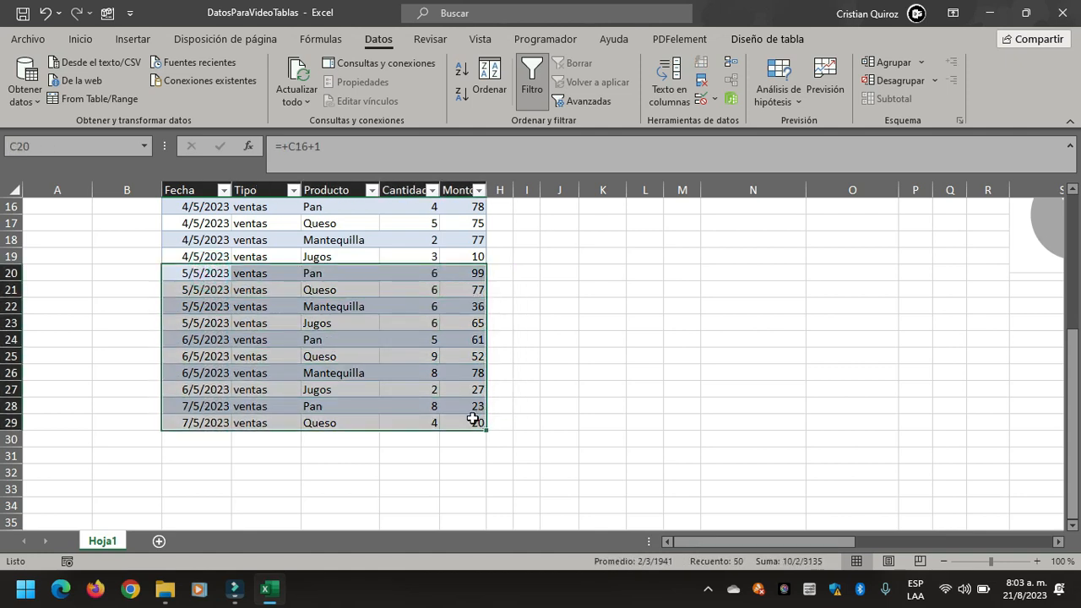
key(ctrl+c)
drag(213, 440, 205, 516)
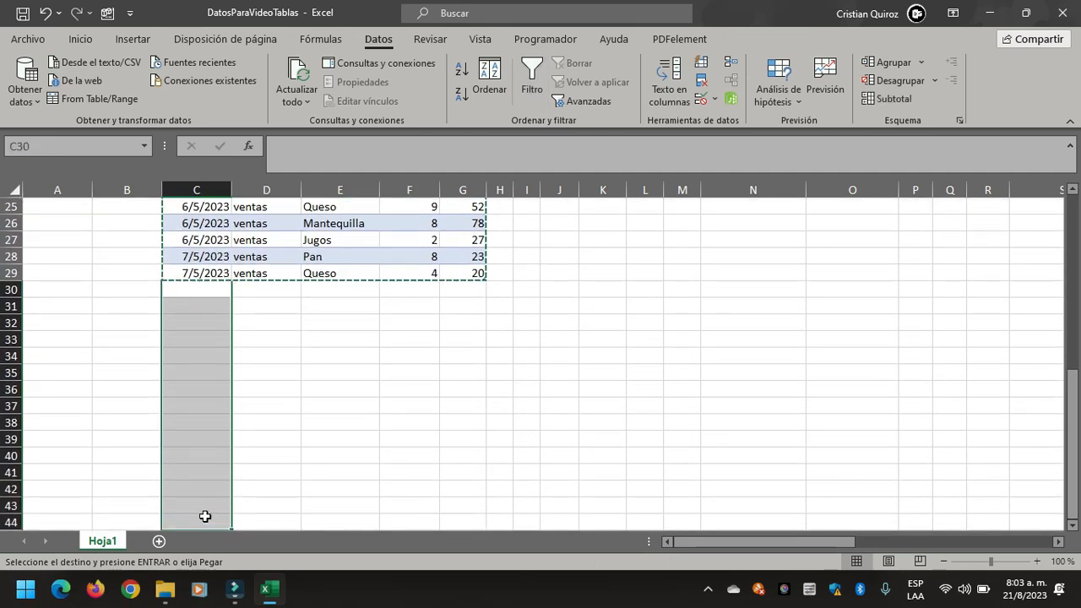
key(ctrl+v)
scroll(403, 463, up, 4)
scroll(403, 463, down, 6)
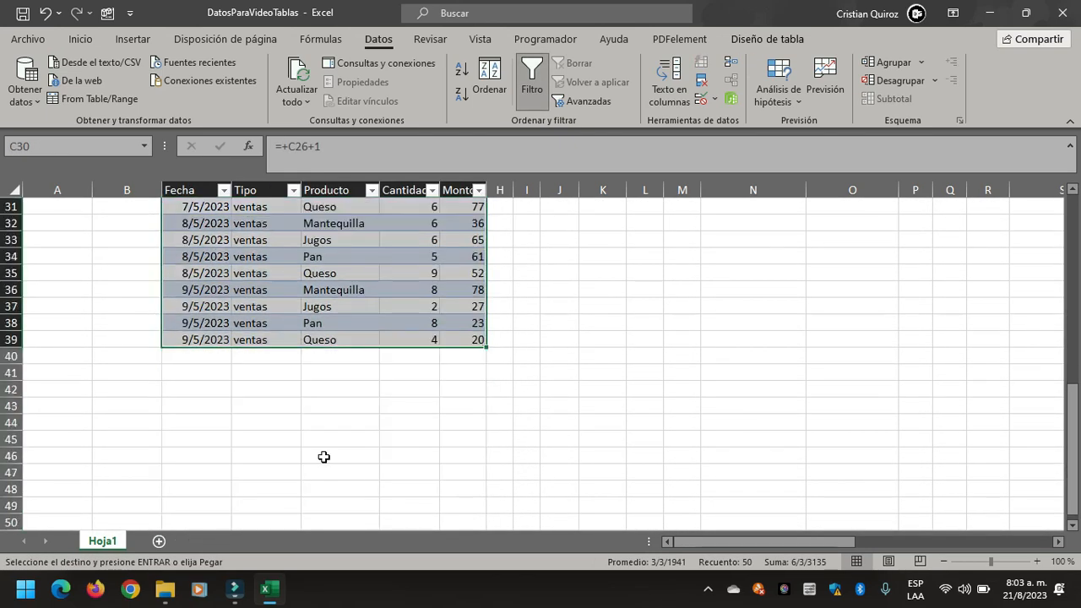
Paste the copied rows again directly below the table, starting at C40, and refresh all the pivot tables.
click(206, 365)
key(ctrl+v)
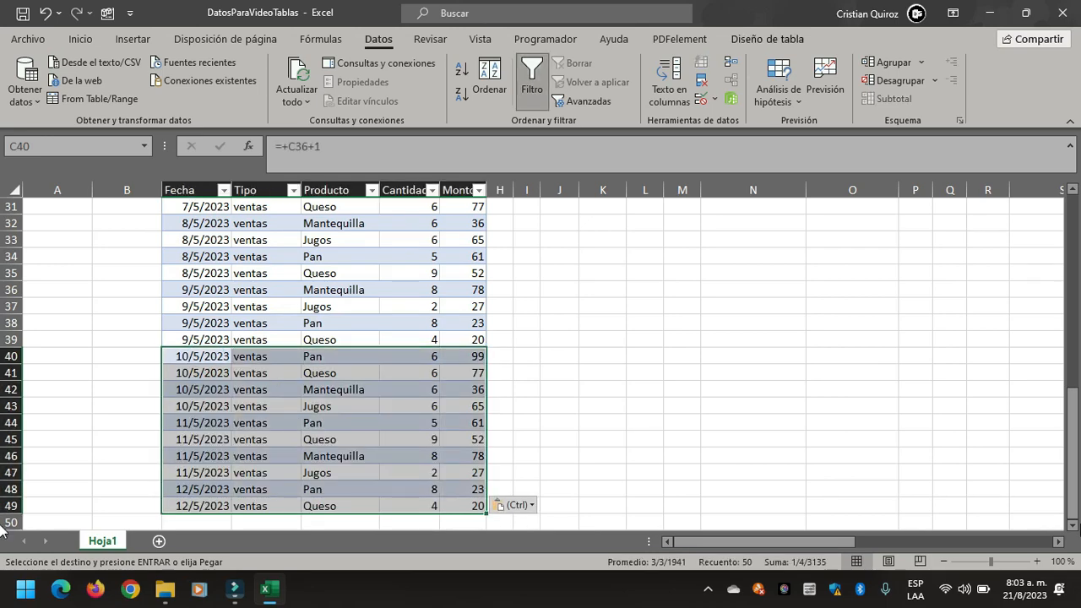
drag(1070, 490, 1062, 162)
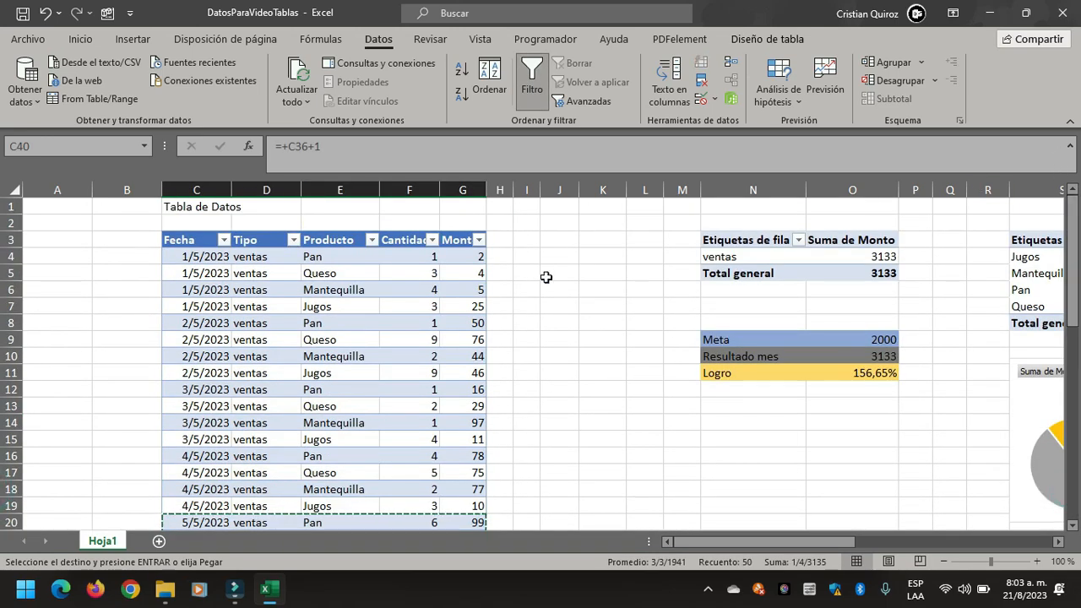
click(287, 69)
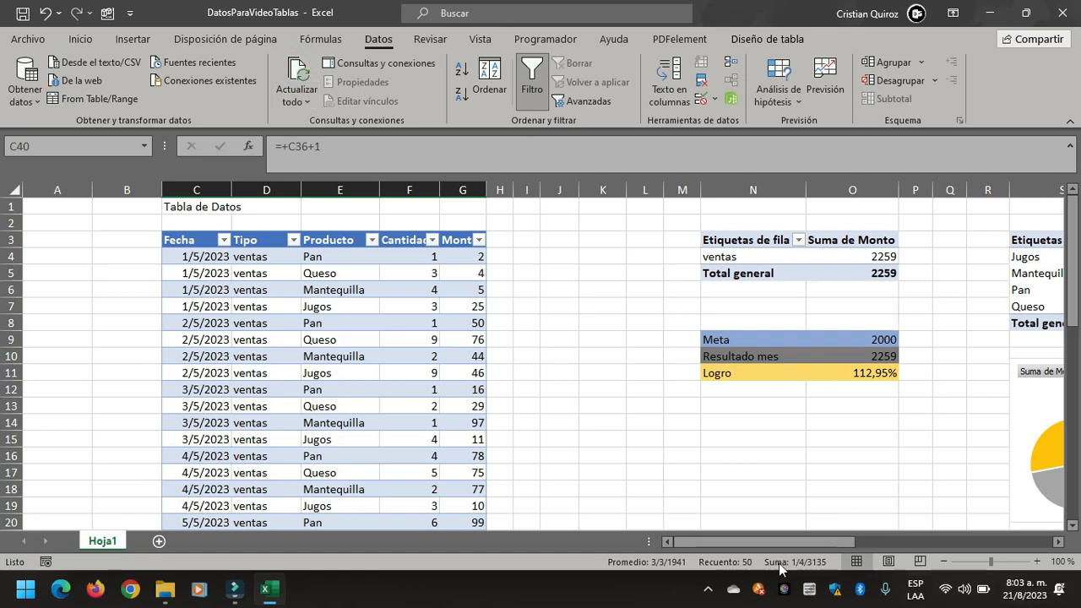
Check the pivot charts and compare the sum of the Monto values in G4:G49 with the ventas pivot total.
drag(809, 544, 832, 511)
click(608, 255)
drag(878, 541, 788, 550)
drag(473, 256, 478, 340)
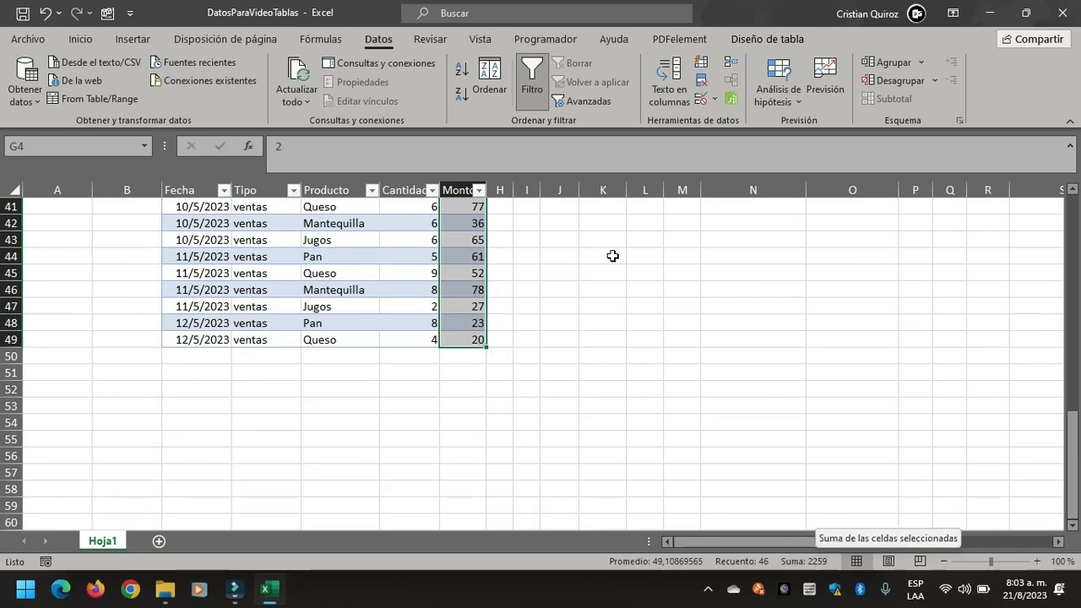
drag(1073, 443, 1074, 175)
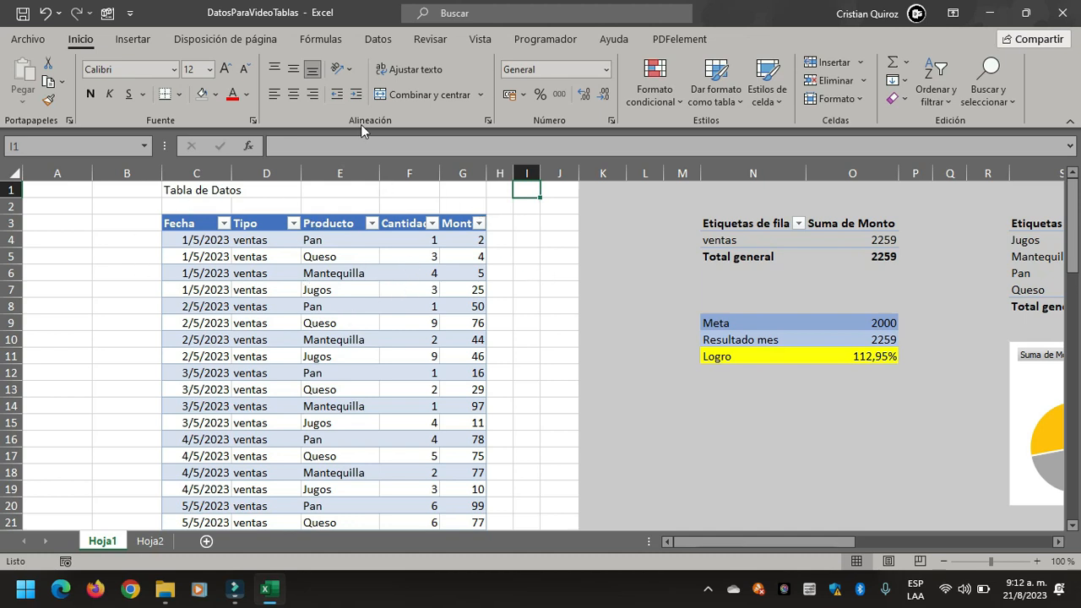
click(134, 41)
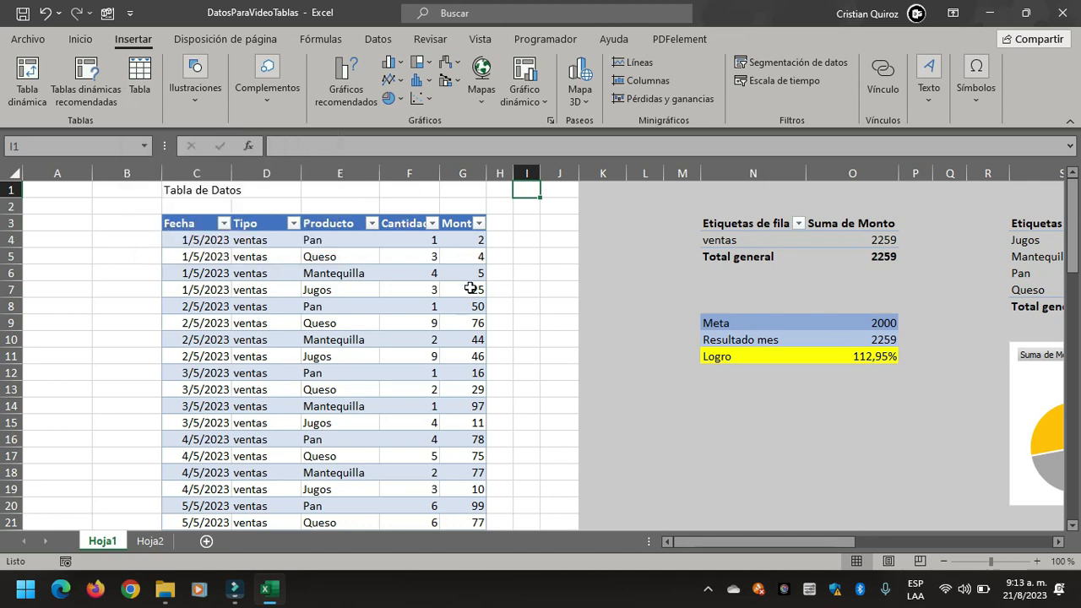
click(307, 240)
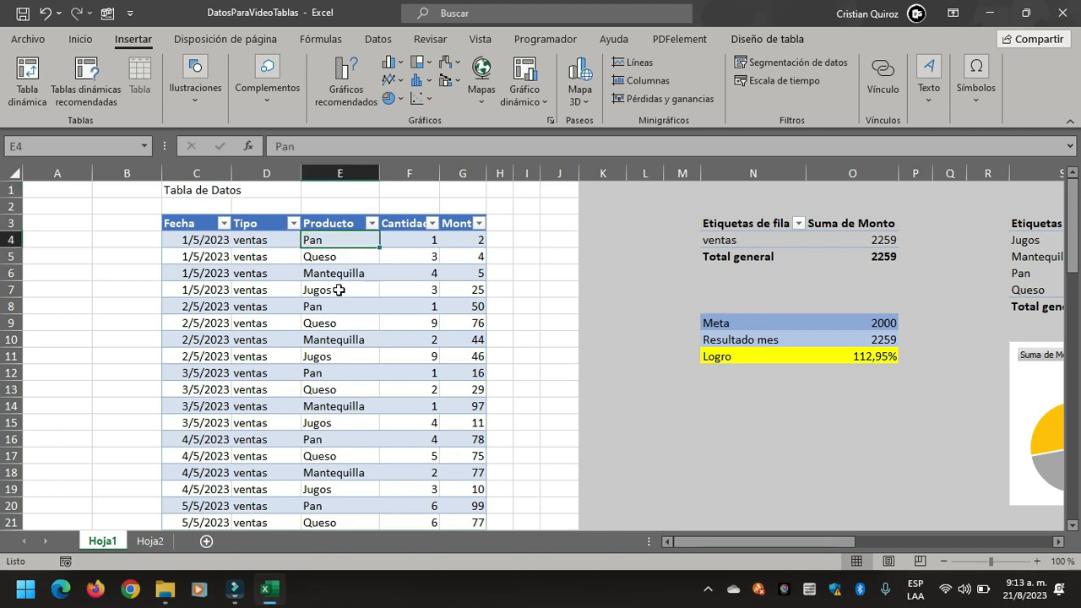
click(508, 224)
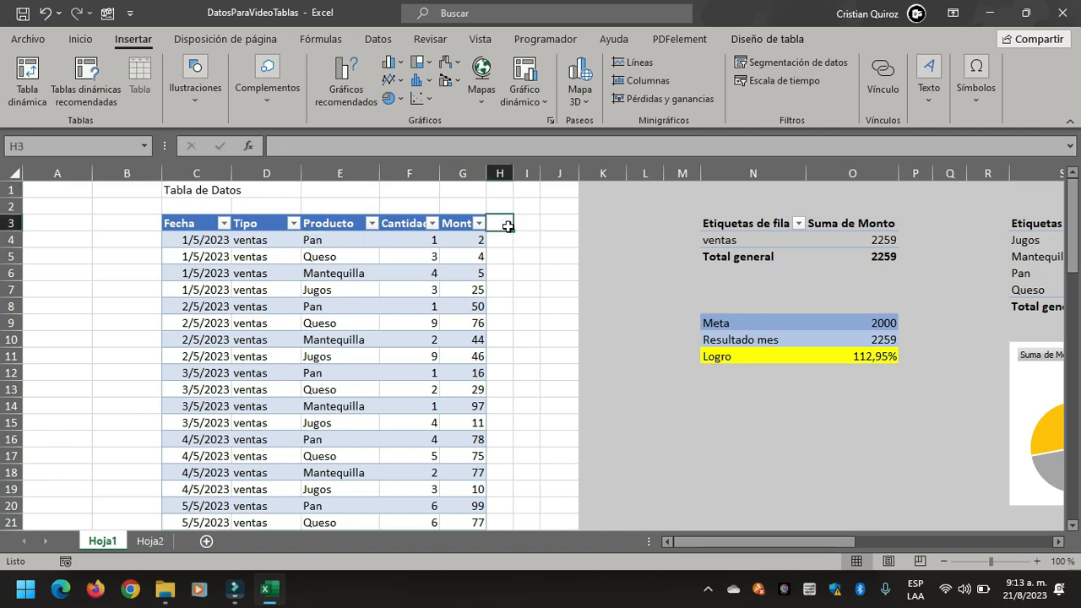
click(508, 225)
scroll(261, 284, down, 2)
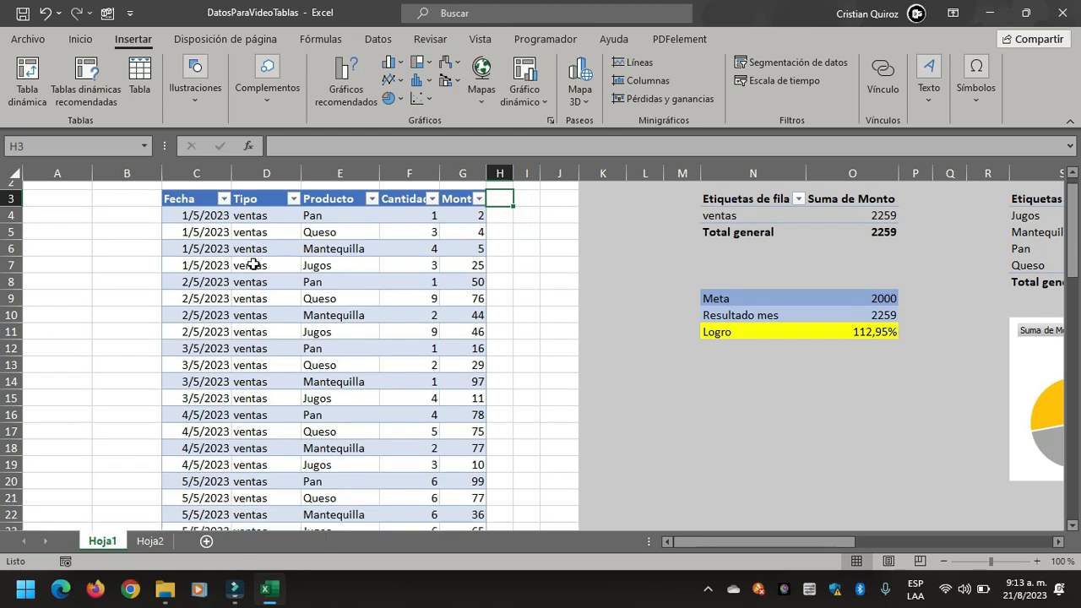
scroll(355, 276, up, 2)
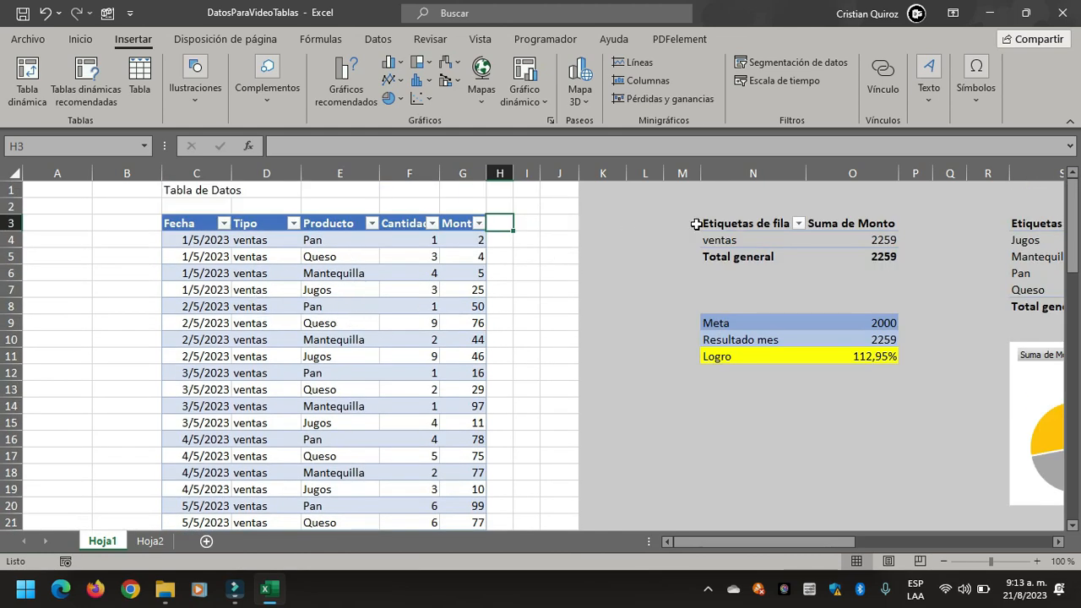